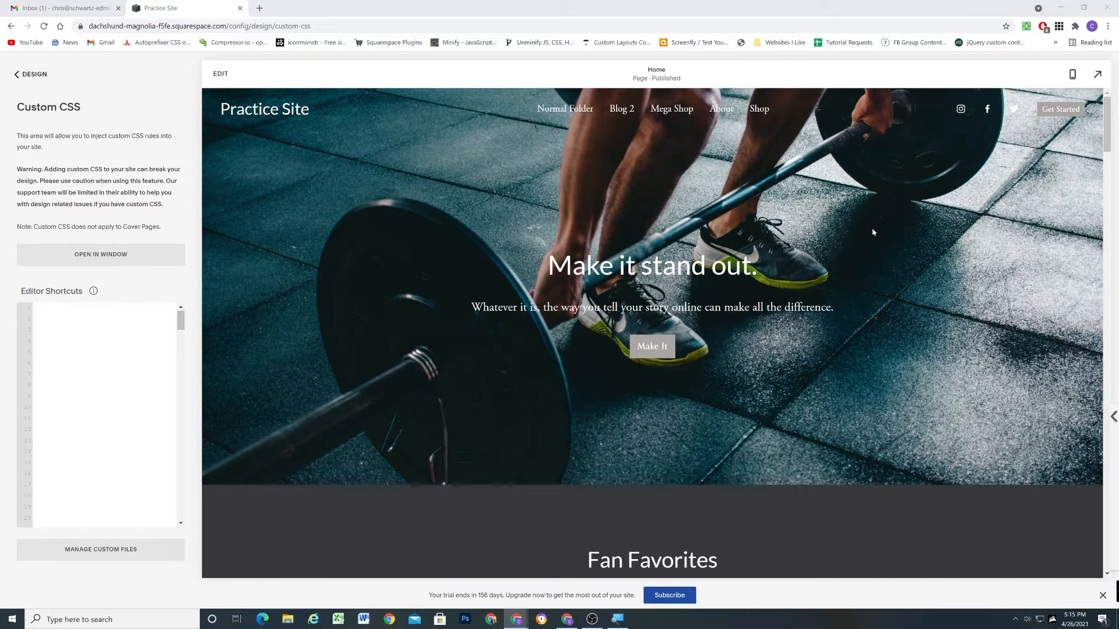
Inspect the hero heading in DevTools and select the homepage hero <section> element
right_click(510, 268)
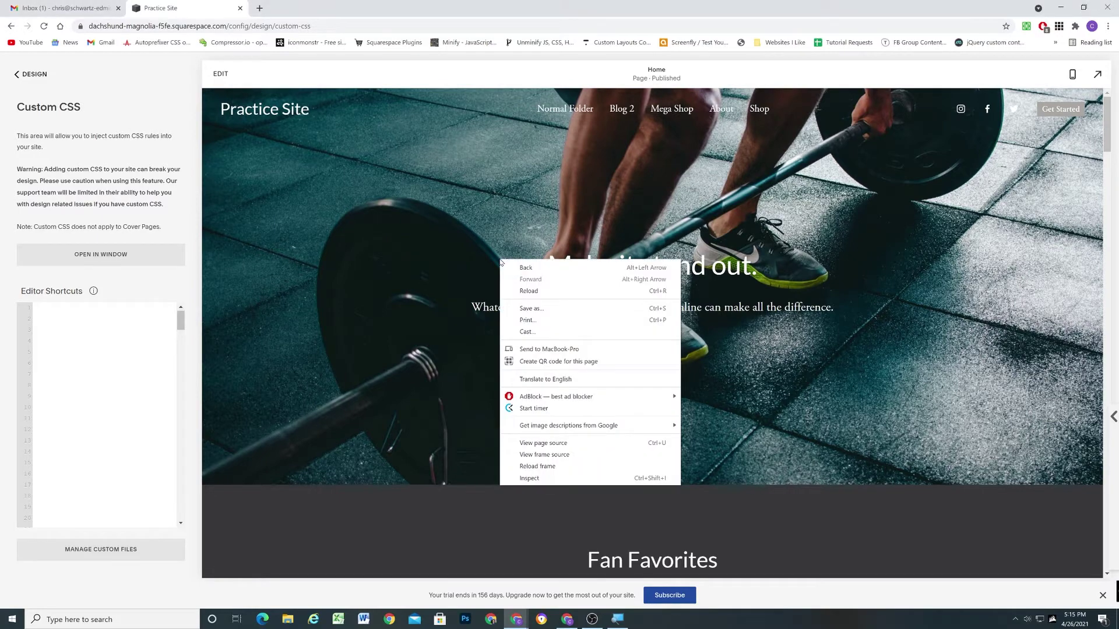
click(560, 477)
drag(511, 101, 308, 140)
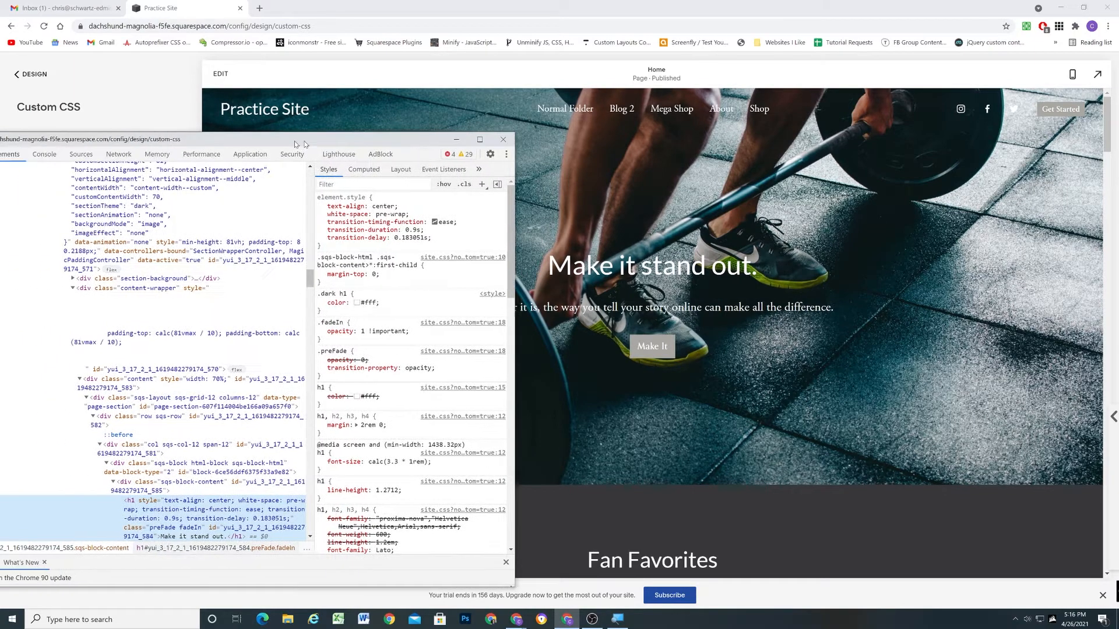
mouse_move(238, 138)
mouse_down()
mouse_move(414, 120)
mouse_move(405, 115)
mouse_up()
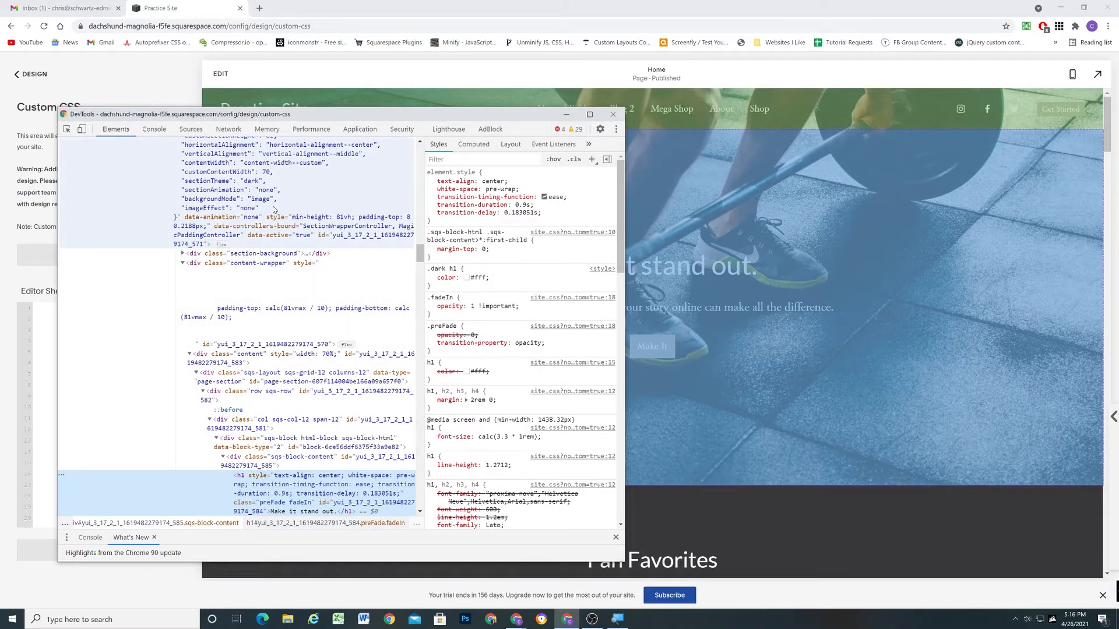
scroll(277, 208, up, 2)
scroll(262, 262, up, 4)
scroll(257, 296, up, 4)
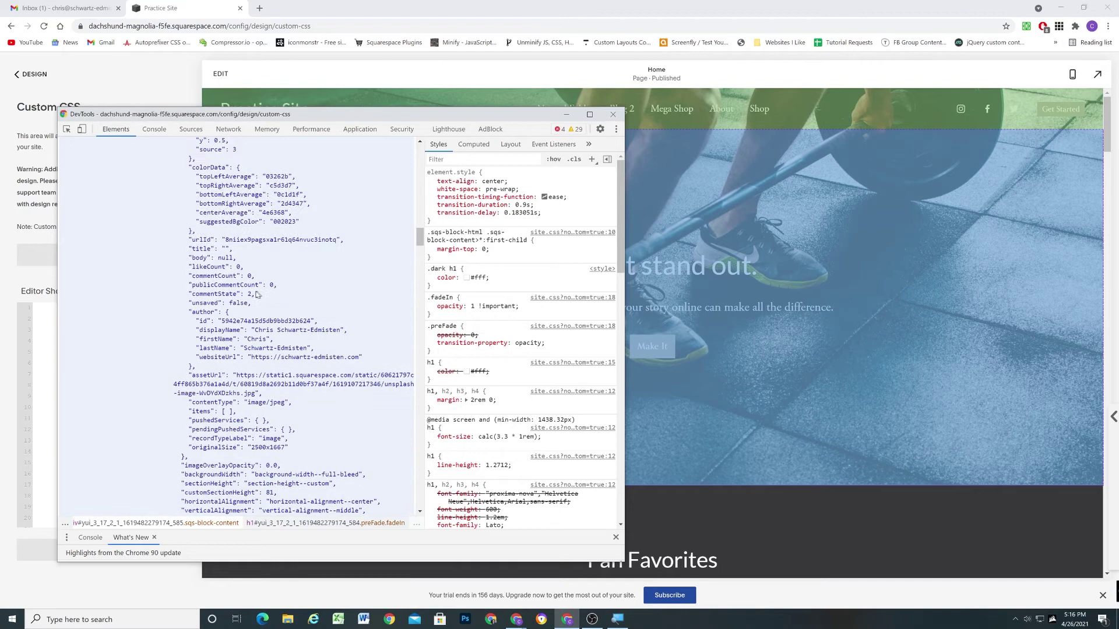
scroll(257, 296, up, 4)
scroll(245, 302, up, 3)
scroll(245, 302, up, 3)
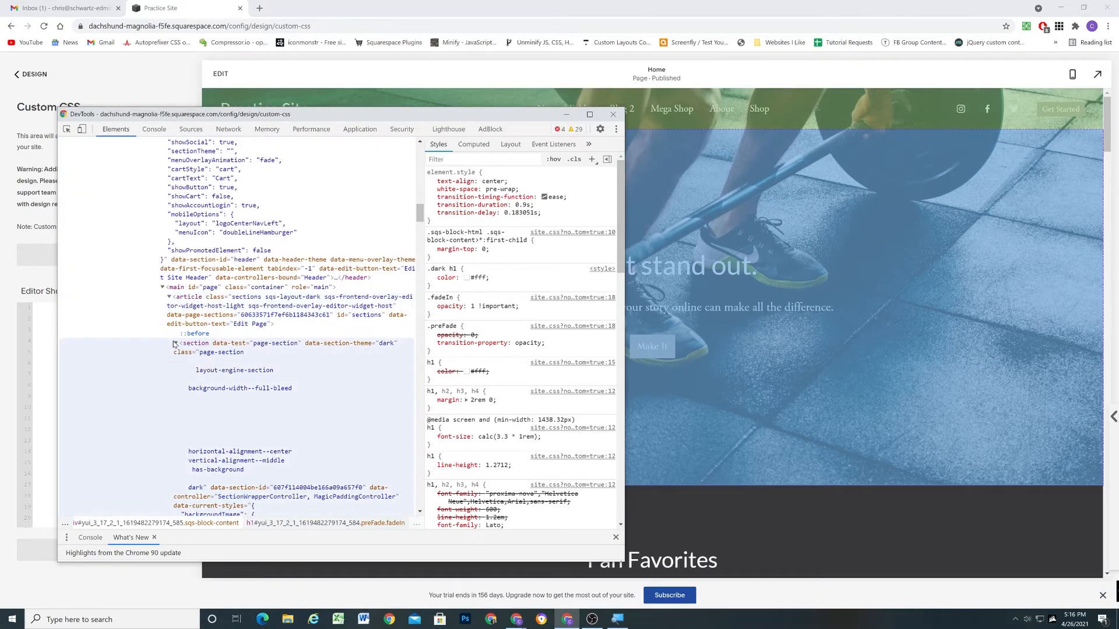
click(174, 344)
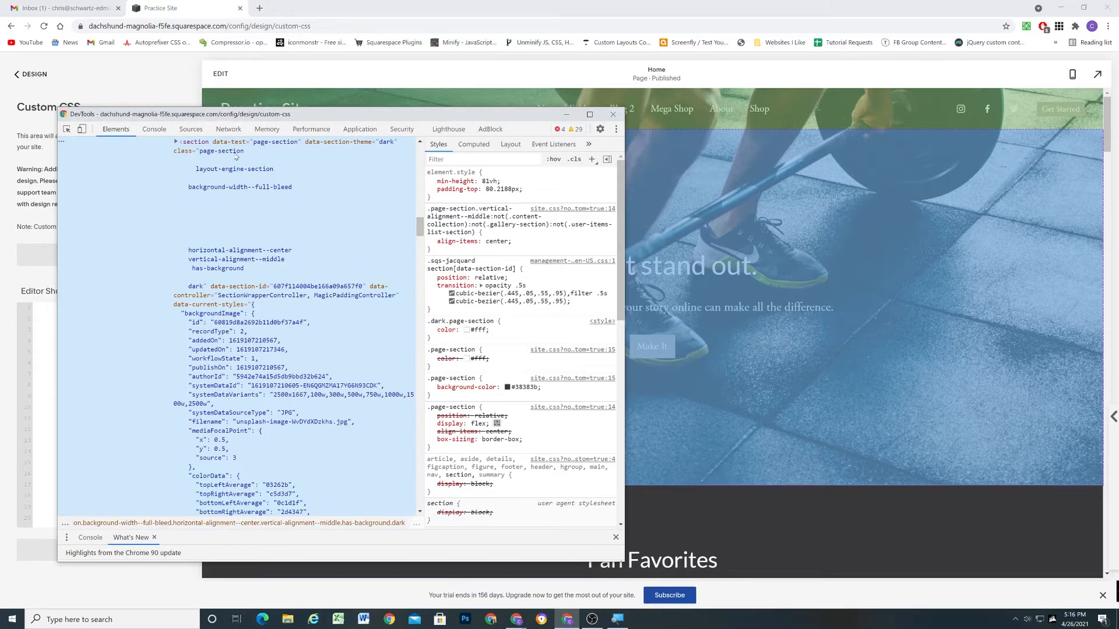
scroll(252, 289, down, 10)
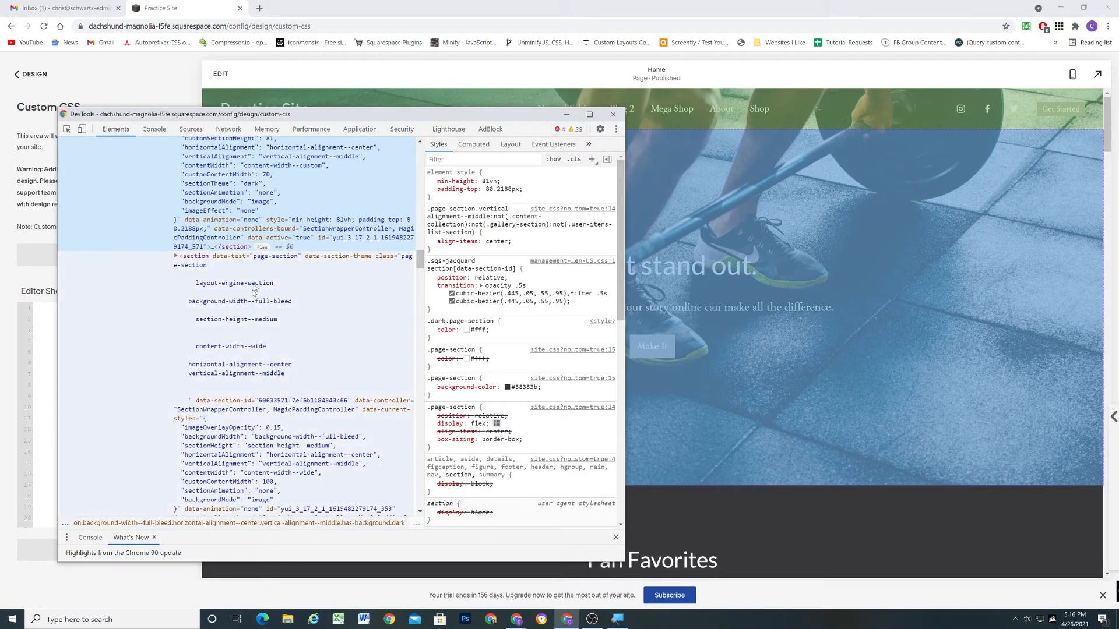
scroll(252, 289, down, 5)
scroll(253, 288, down, 5)
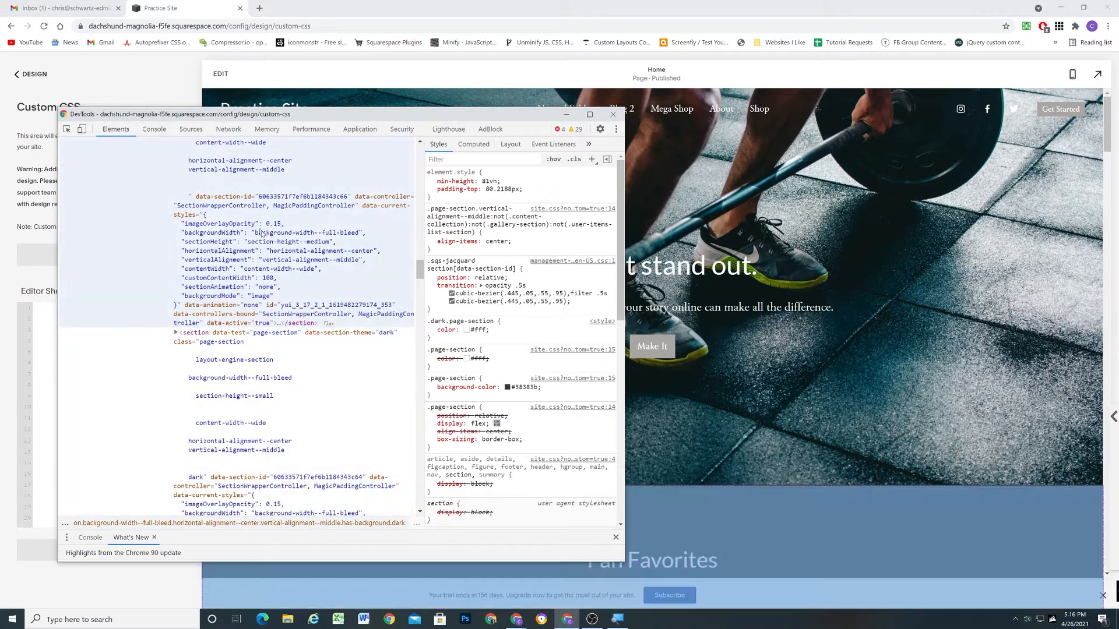
scroll(259, 232, down, 5)
scroll(236, 263, up, 5)
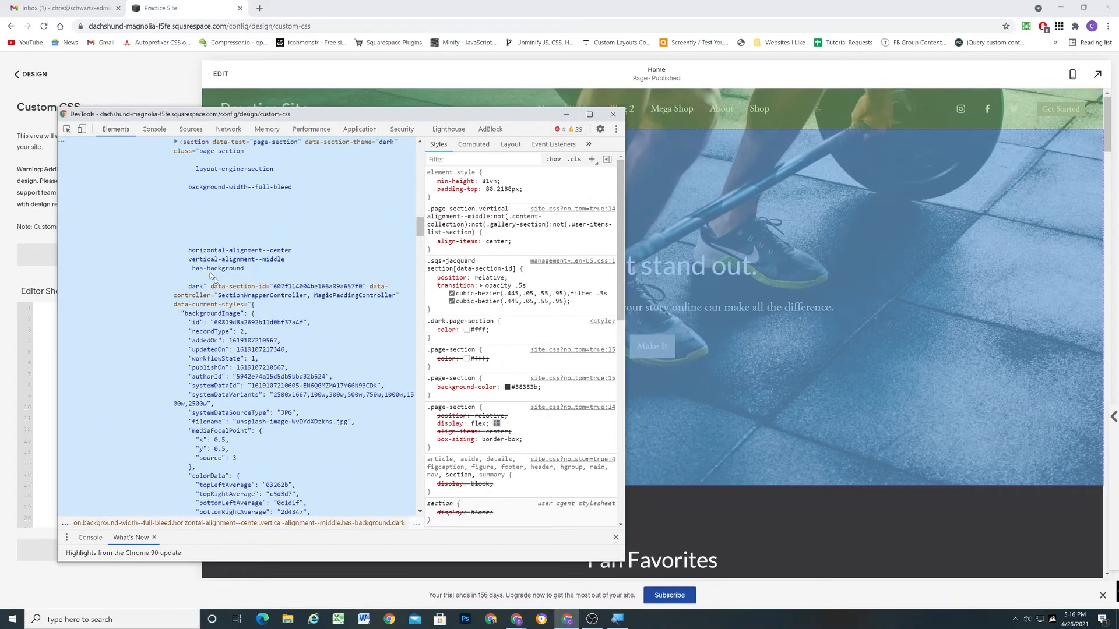
scroll(213, 276, up, 3)
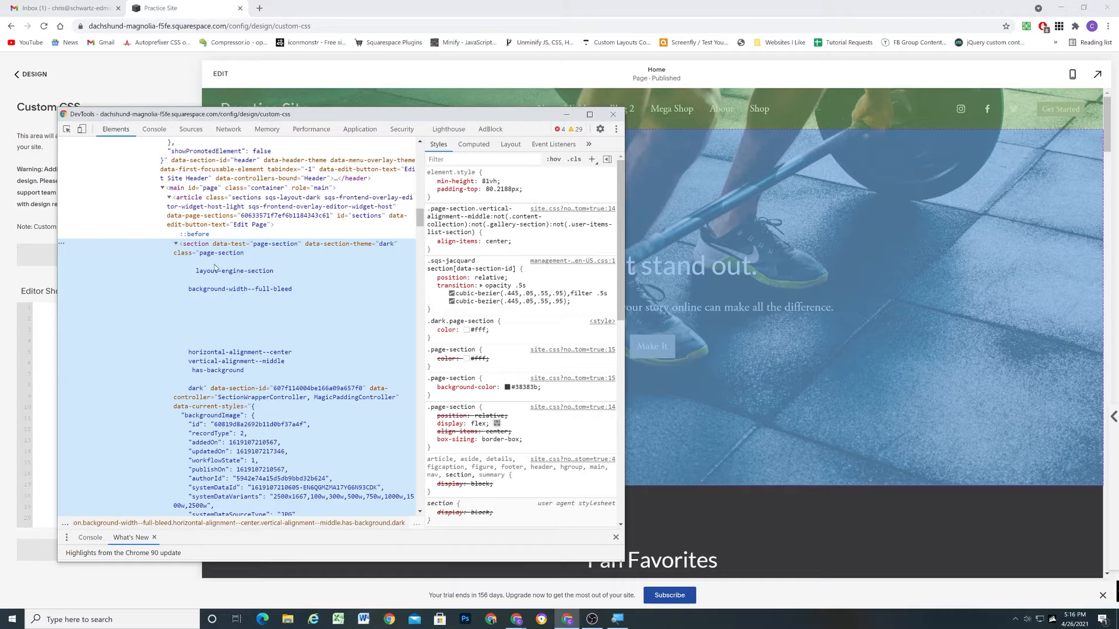
scroll(214, 266, down, 5)
scroll(236, 262, down, 5)
scroll(254, 261, down, 5)
scroll(261, 258, down, 3)
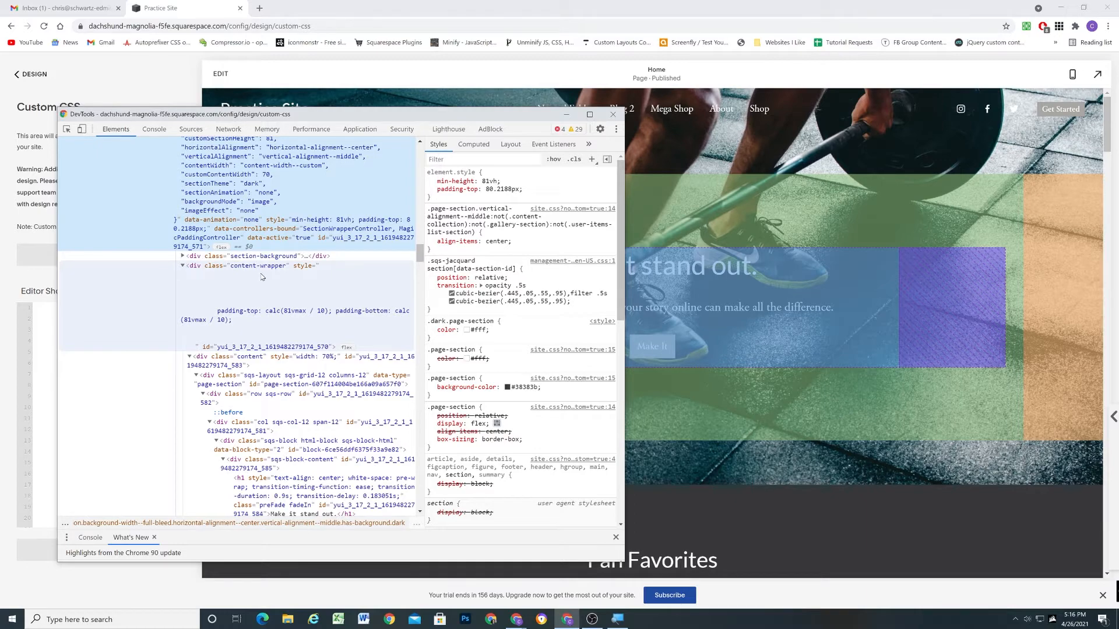
scroll(228, 273, down, 1)
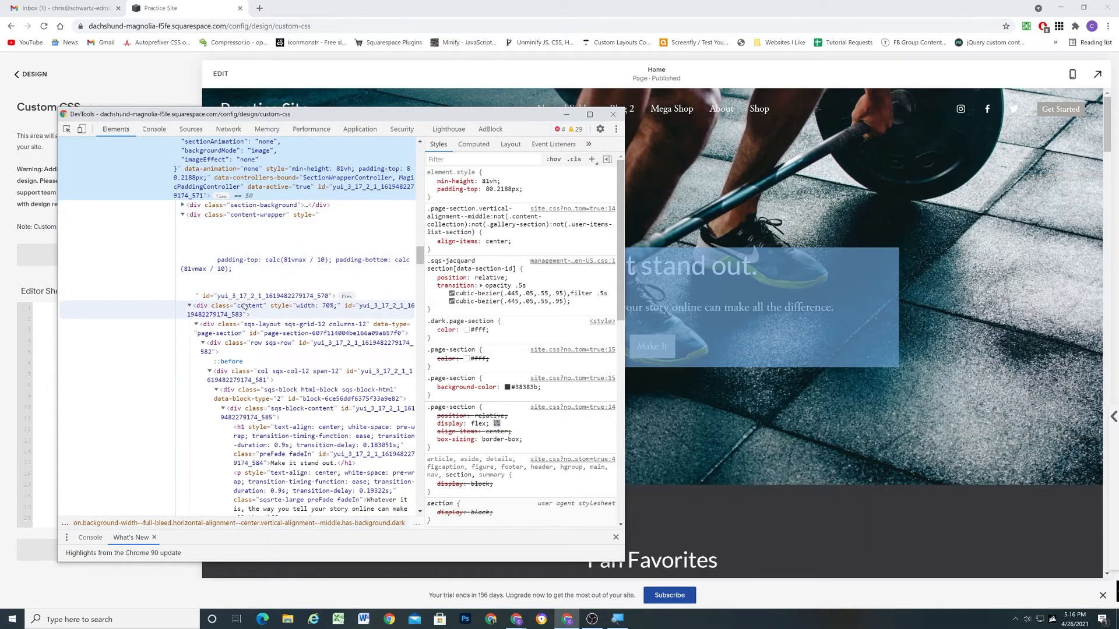
Select the hero's 70%-wide div.content, then copy the section's data-section-id attribute
click(246, 309)
drag(448, 114, 333, 125)
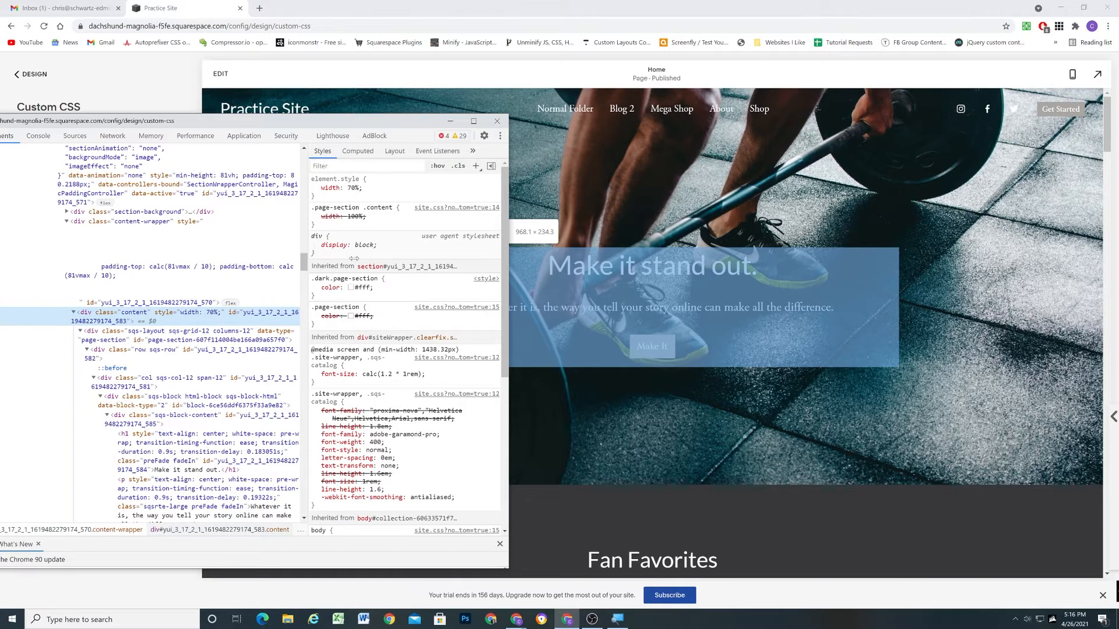
drag(336, 122, 258, 86)
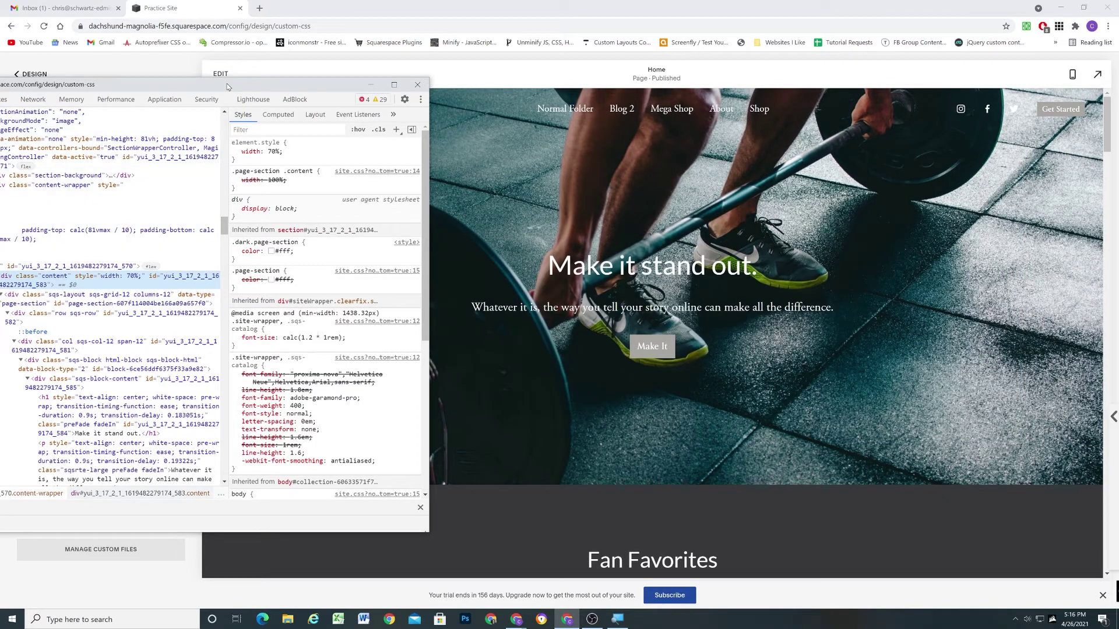
drag(231, 88, 446, 128)
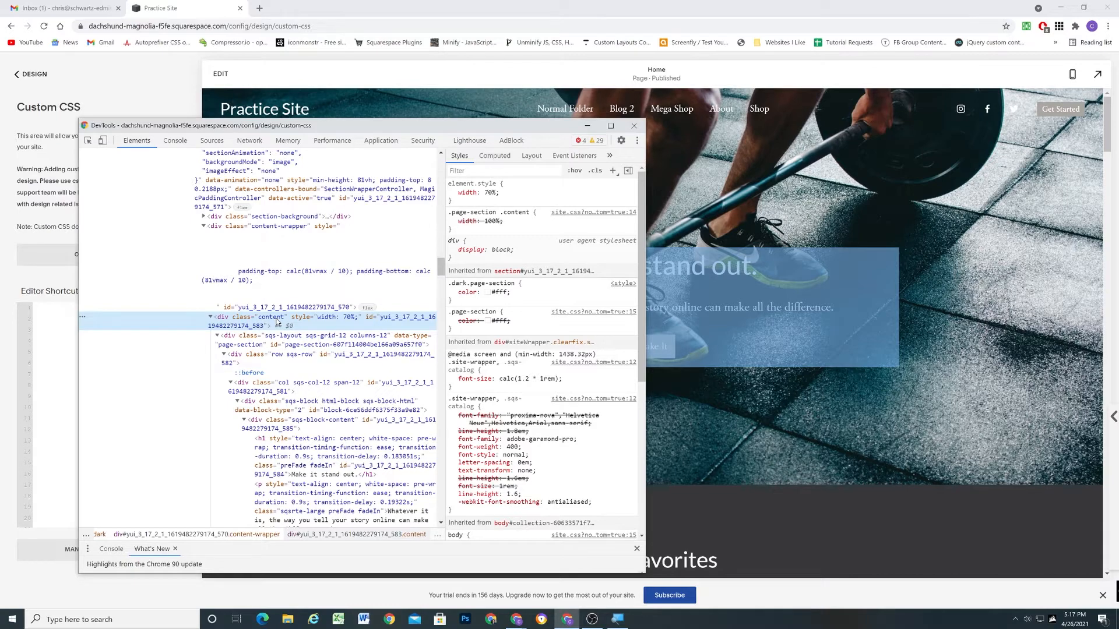
scroll(278, 325, up, 6)
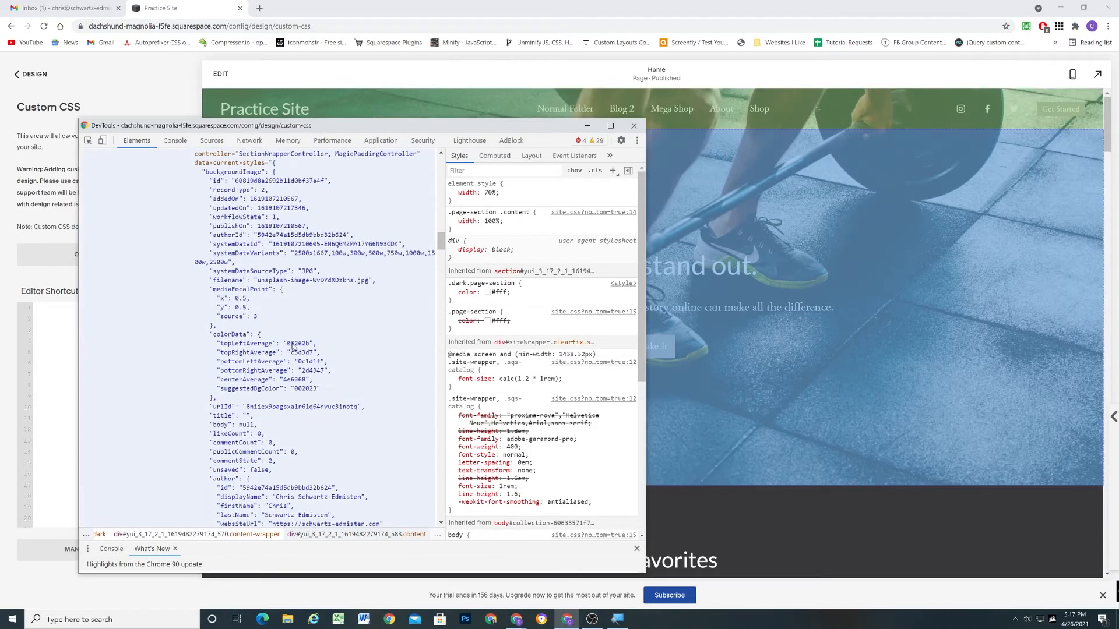
click(260, 345)
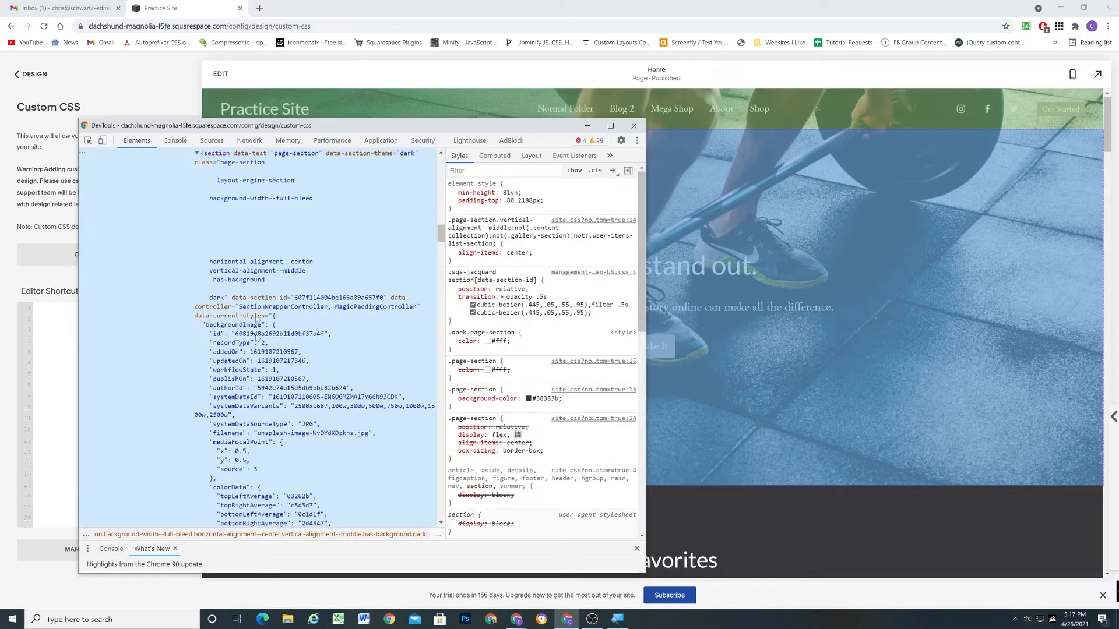
double_click(260, 299)
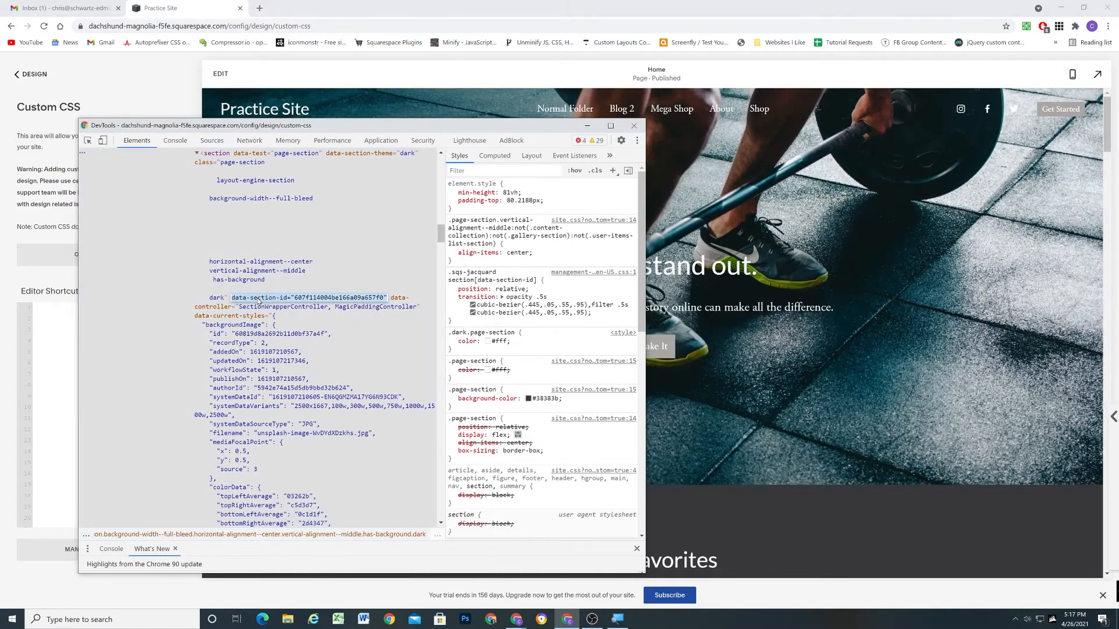
Paste the section id into a Custom CSS .content rule with background-color: #000
click(51, 319)
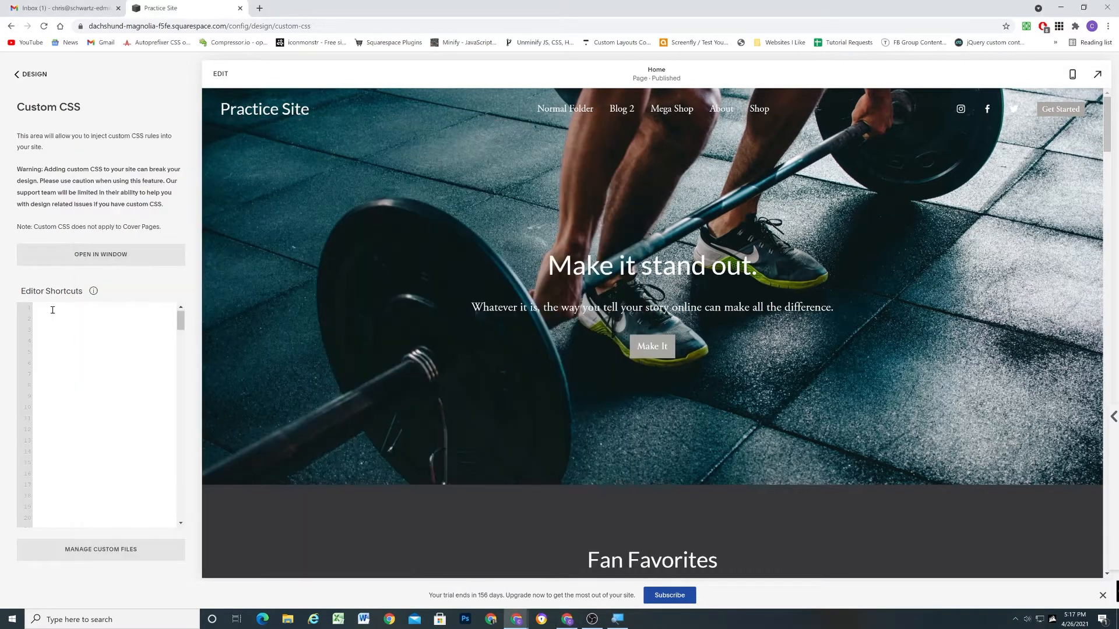
text({[)
text(data-section-id="607f114004be166a09a657f0")
text(])
text(])
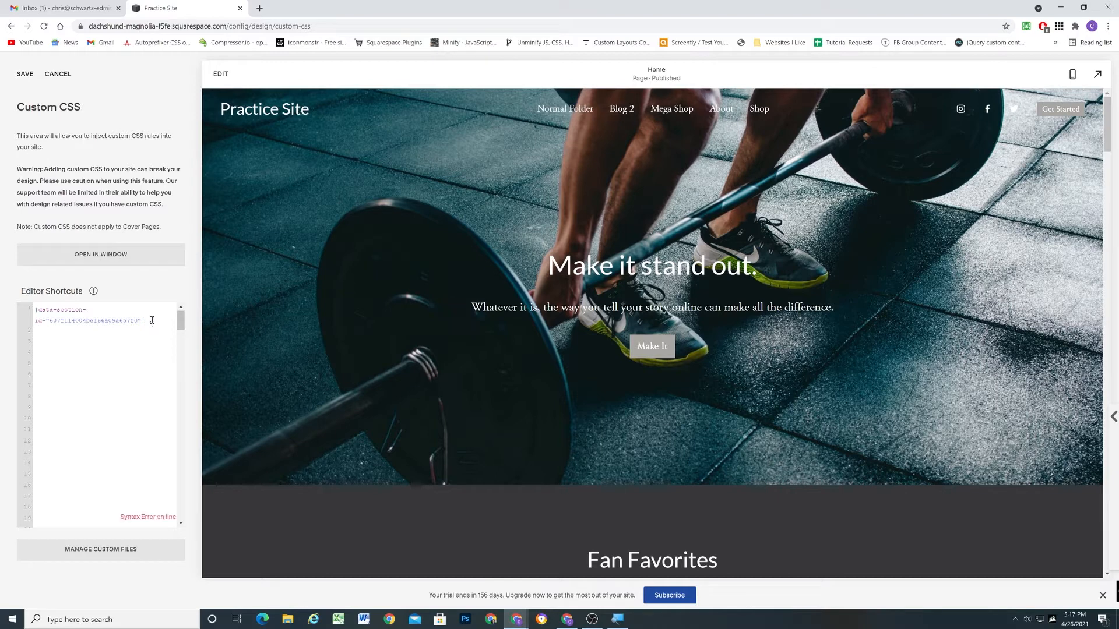
text( tent)
text(background)
text(-color:)
text(#000)
text(;)
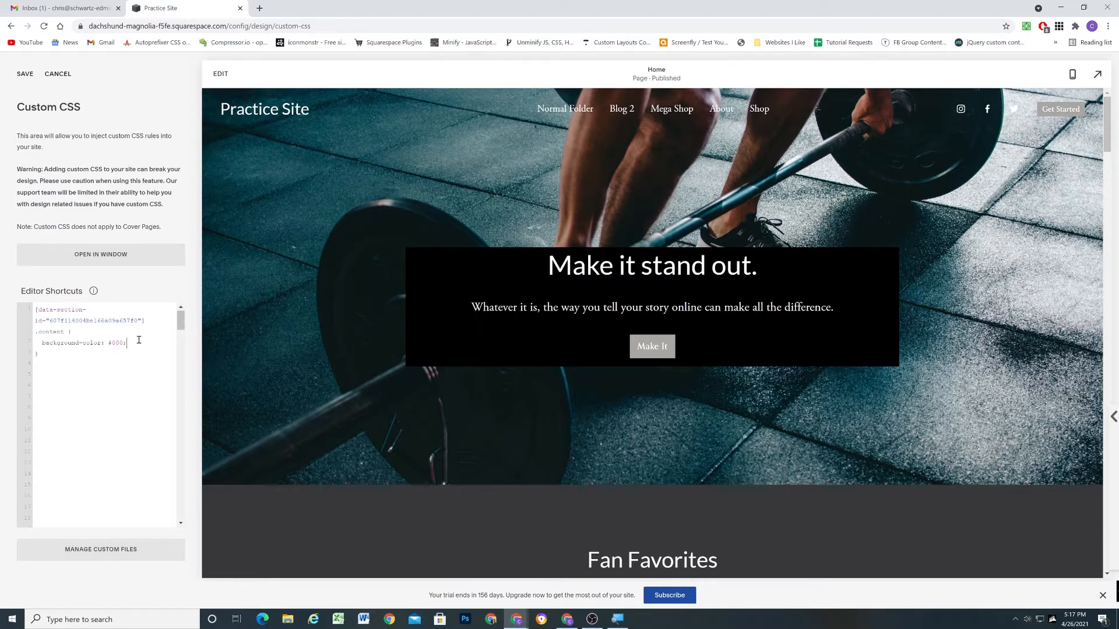
Add padding: 3vw to the hero .content rule, save, and preview the site full screen
key(Return)
text(padding: )
text(3vw;)
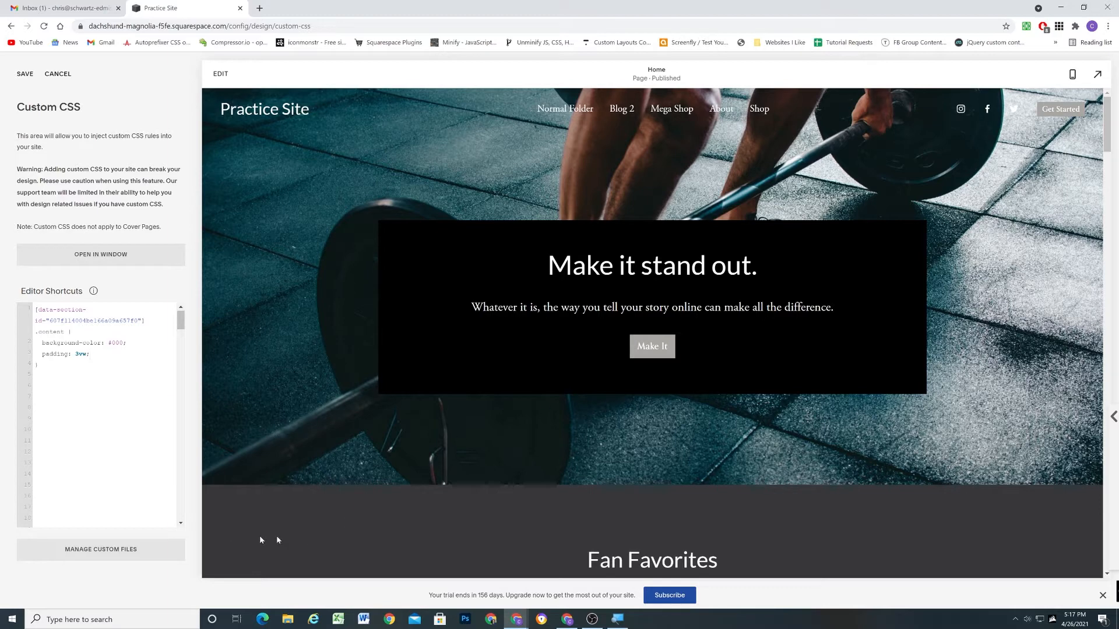
click(25, 74)
click(1100, 74)
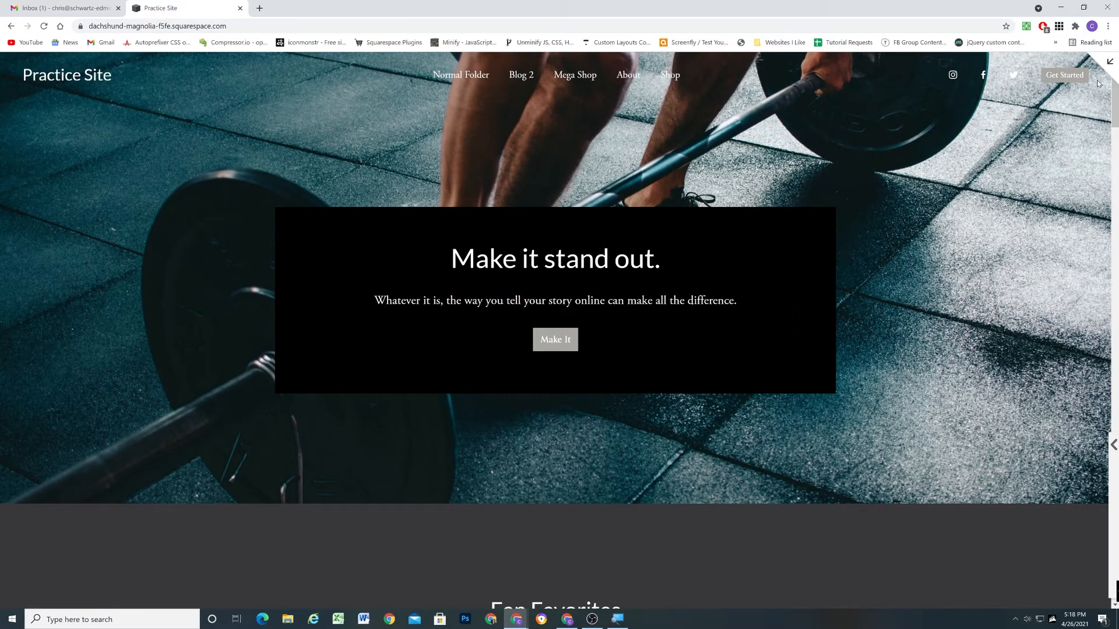
Check the padded black hero box in mobile preview, then switch back to desktop
click(1109, 61)
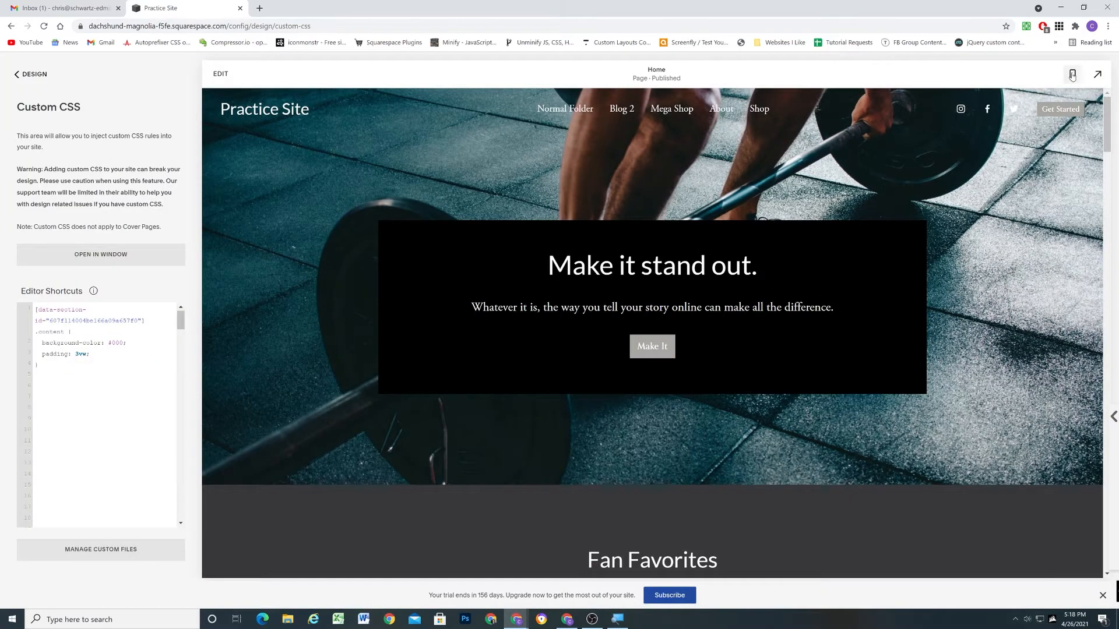
click(1073, 73)
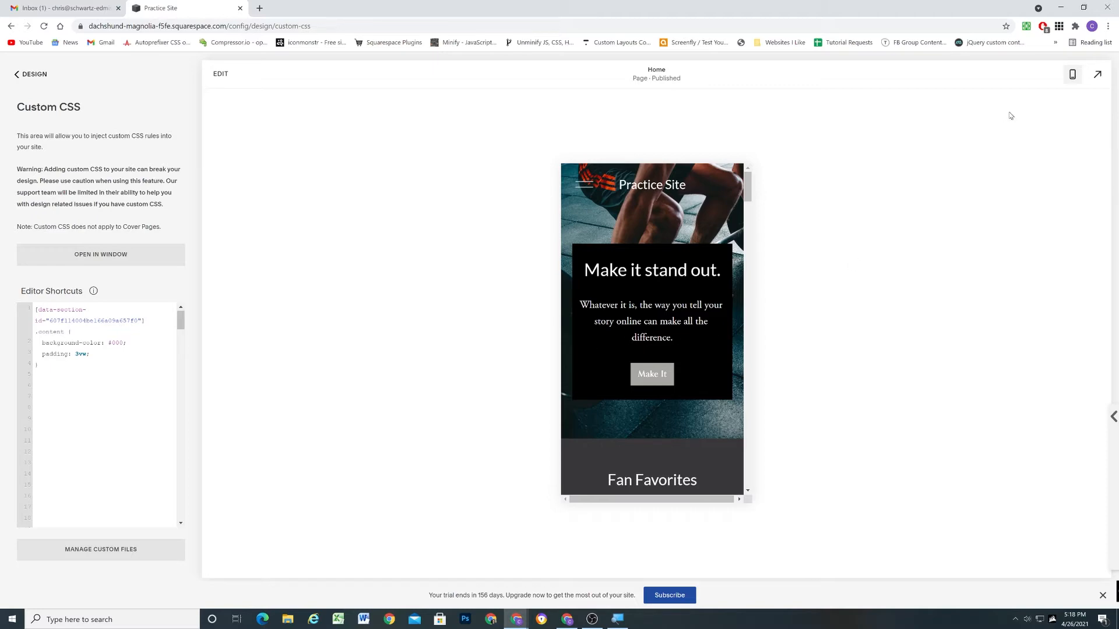
click(1072, 75)
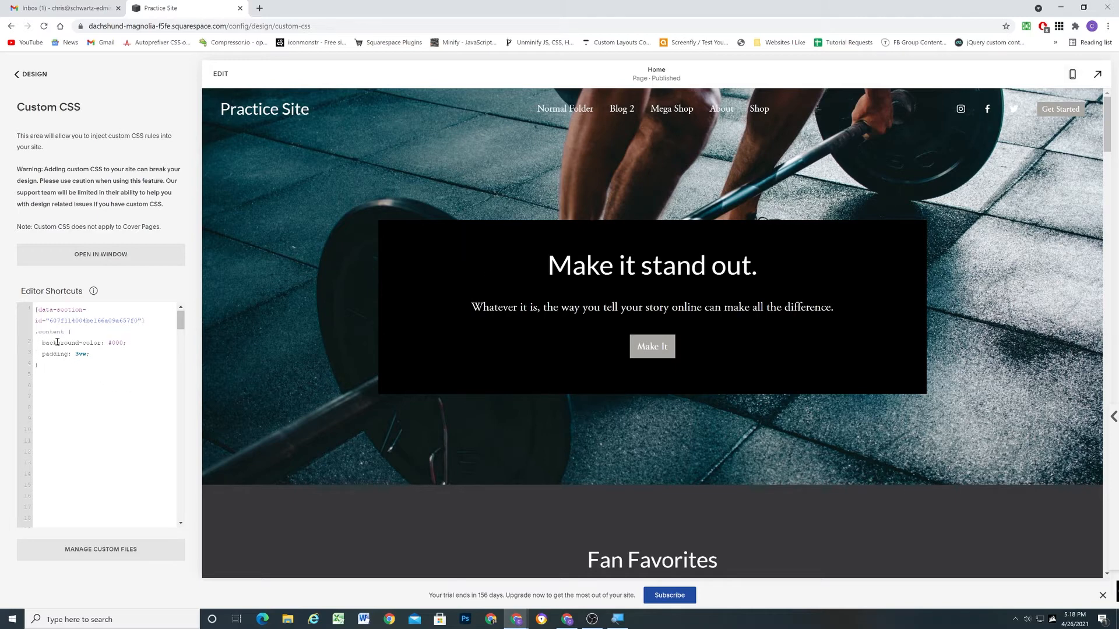
text(//)
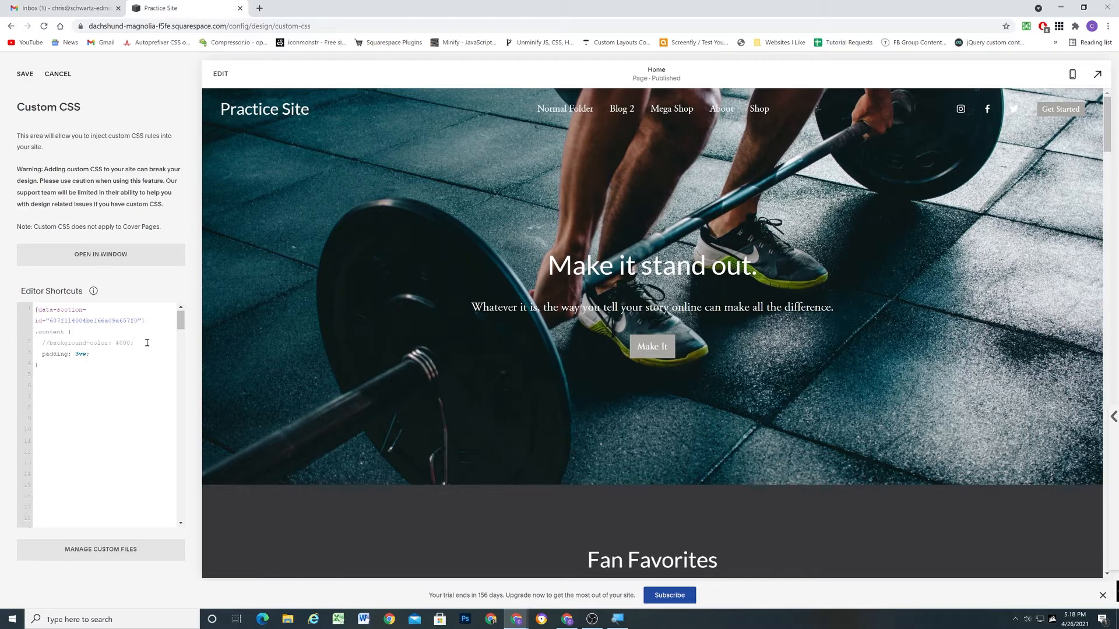
Comment out the black background, add border: 2px solid #fff to .content, and save
key(Return)
text(border: 1)
text(px solid #fff;)
click(75, 354)
key(BackSpace)
text(2)
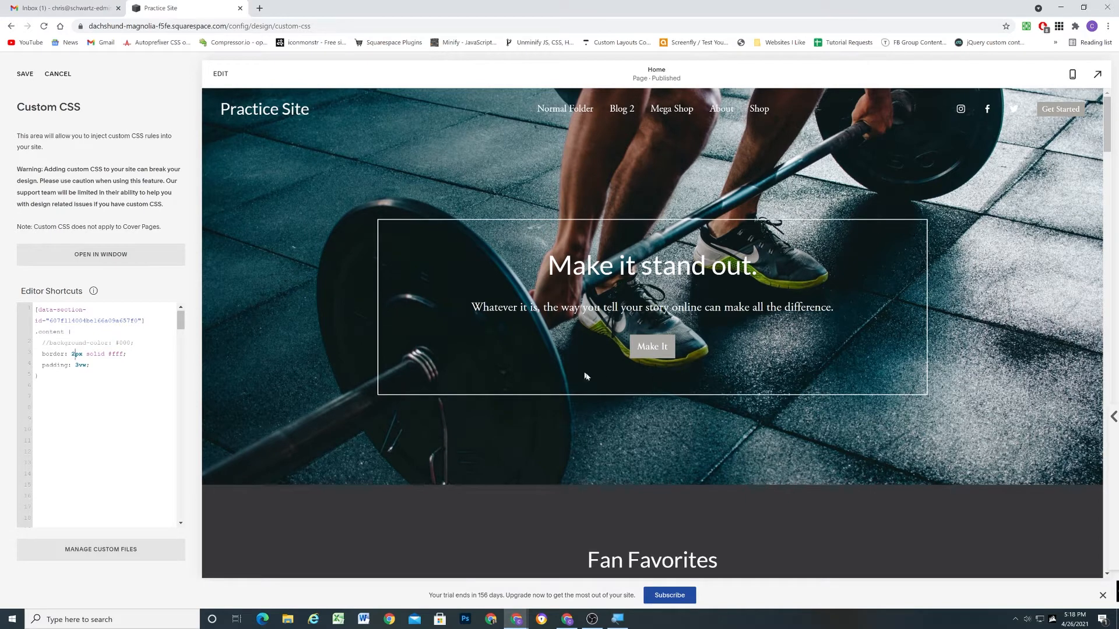
click(26, 74)
Set the hero section's background Overlay Opacity to 60% and save the page
click(220, 74)
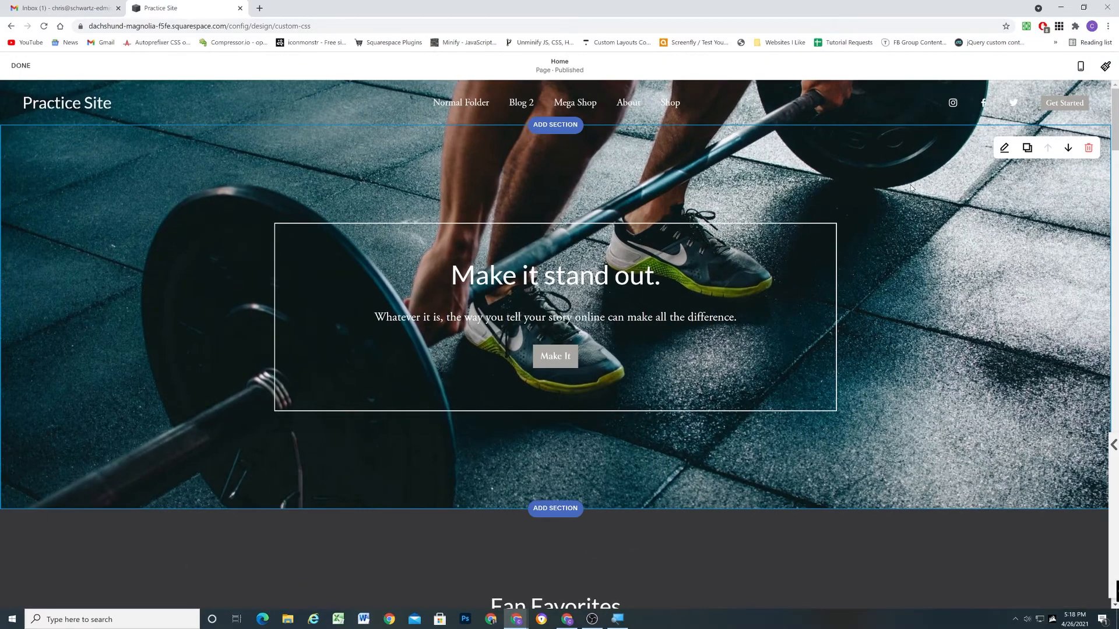
click(1004, 148)
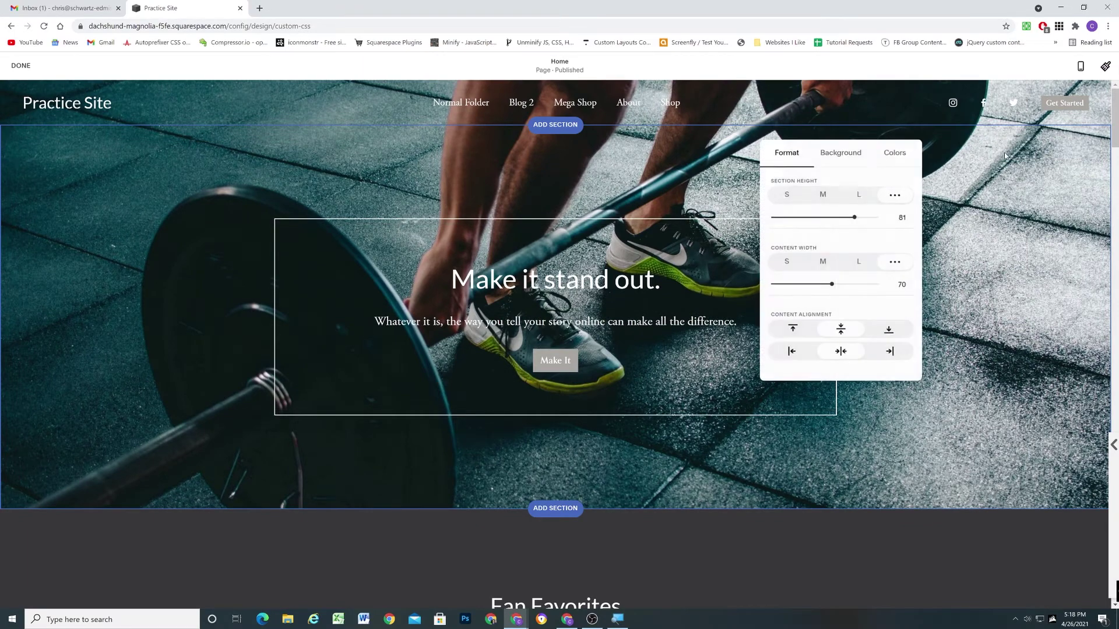
click(840, 152)
scroll(839, 263, down, 2)
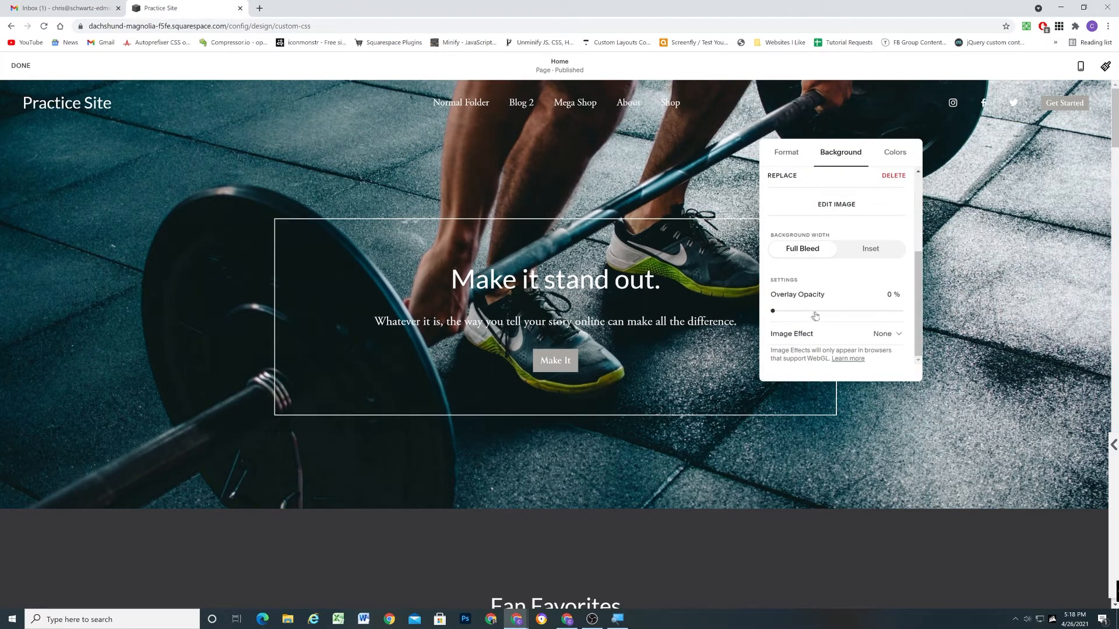
drag(775, 312, 852, 311)
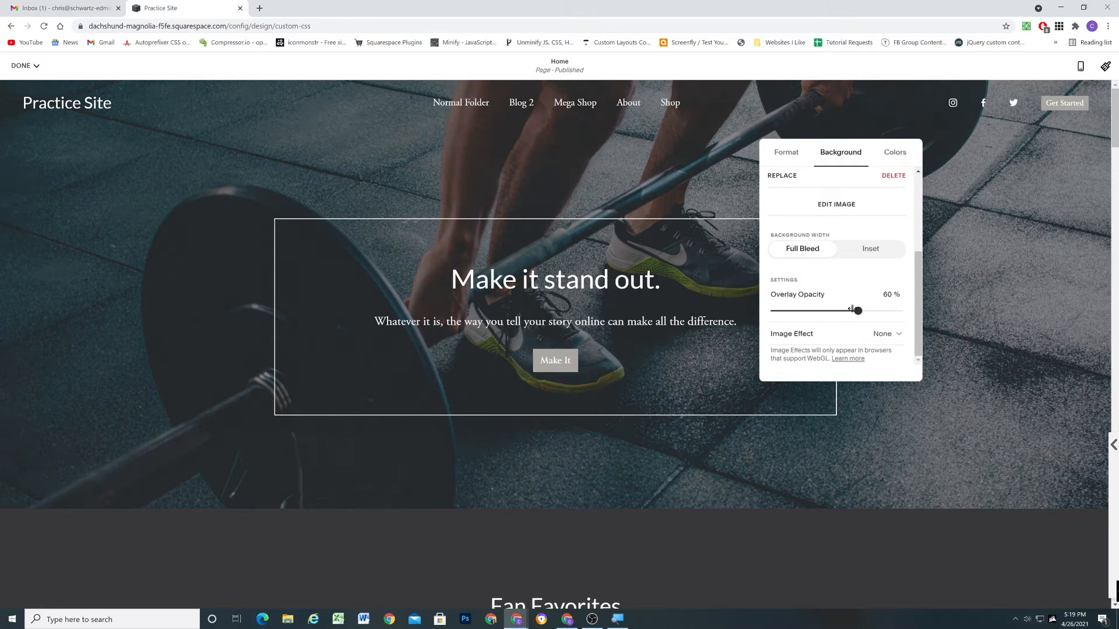
click(358, 228)
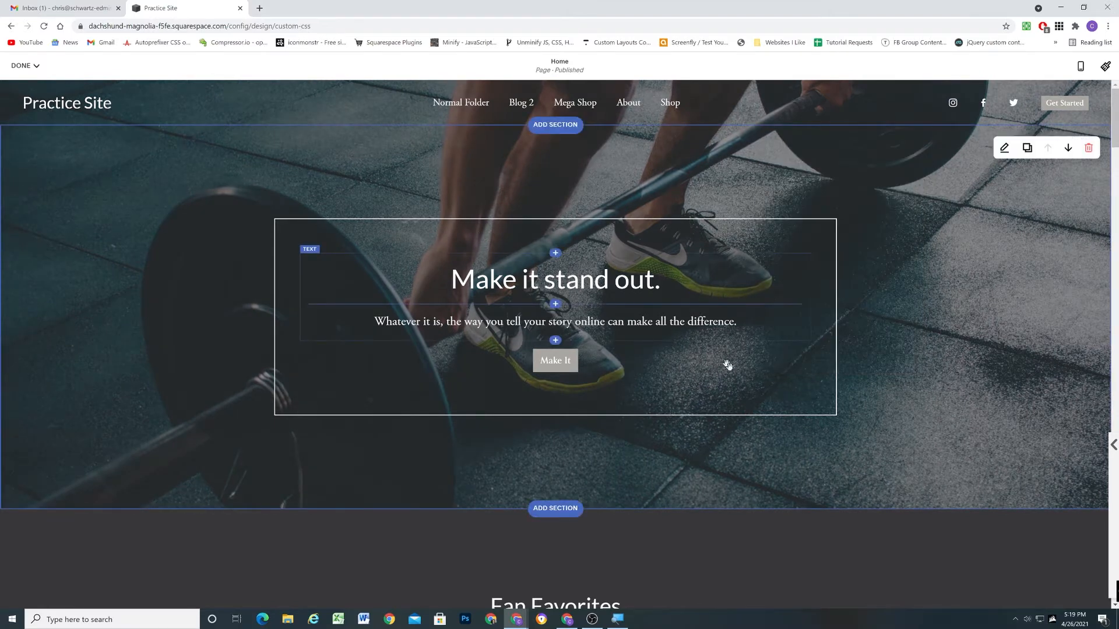
click(25, 64)
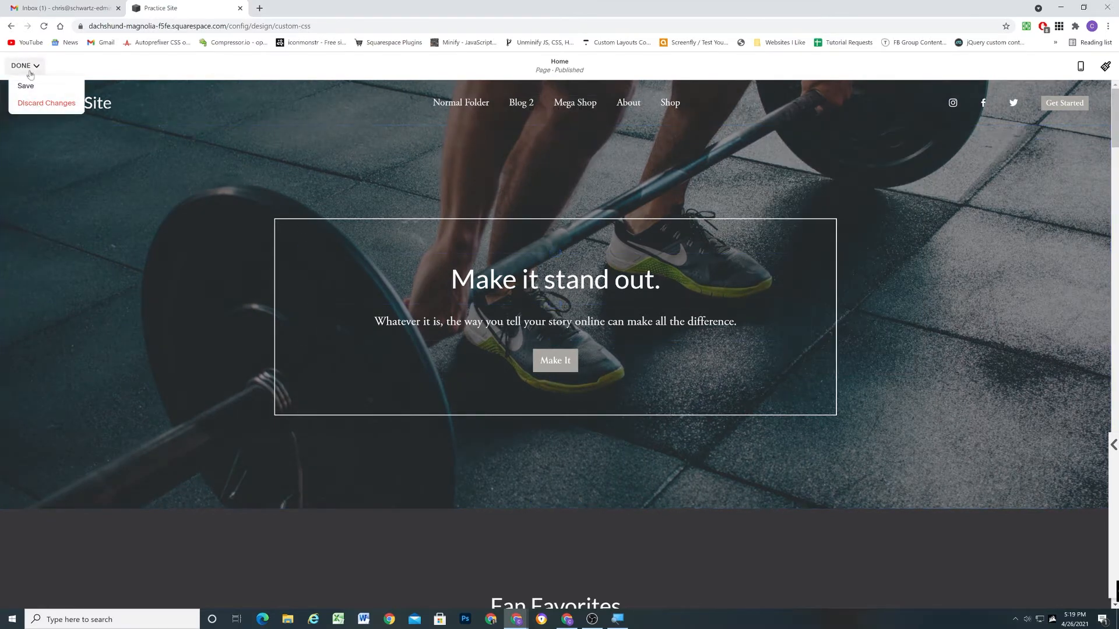
click(26, 84)
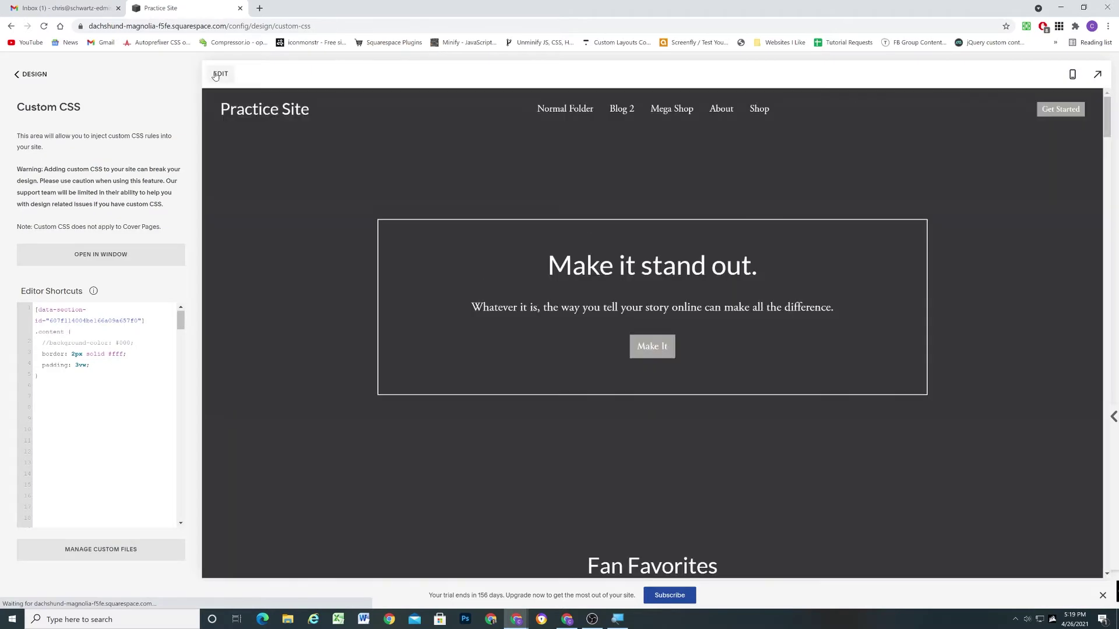
Reduce the hero section's Content Width from 70 to 50 in Format settings and save the page
click(220, 74)
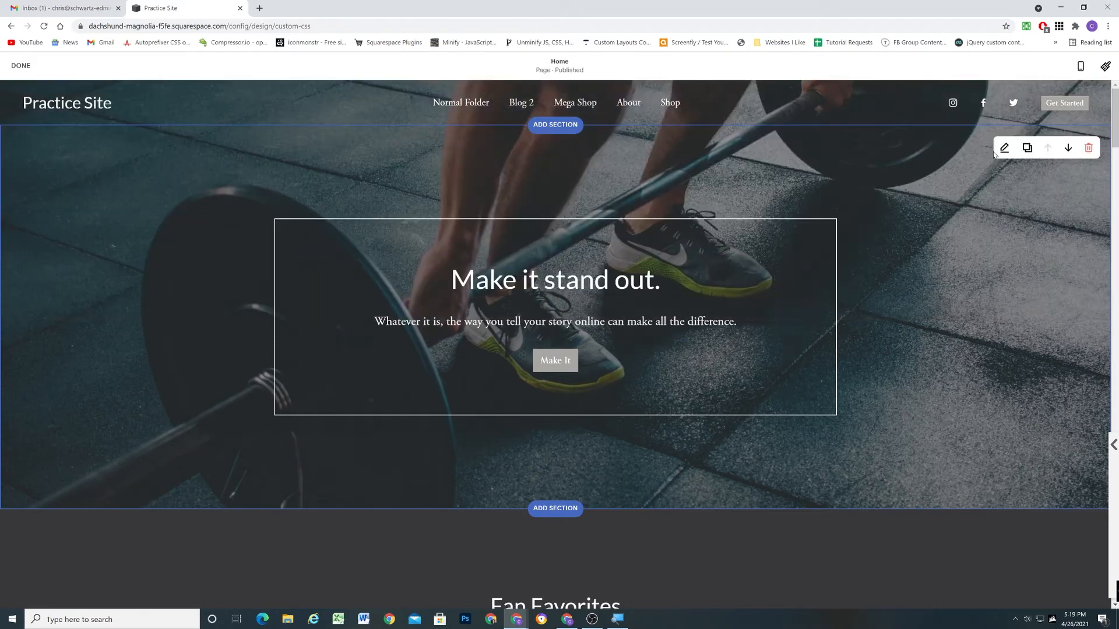
click(1005, 149)
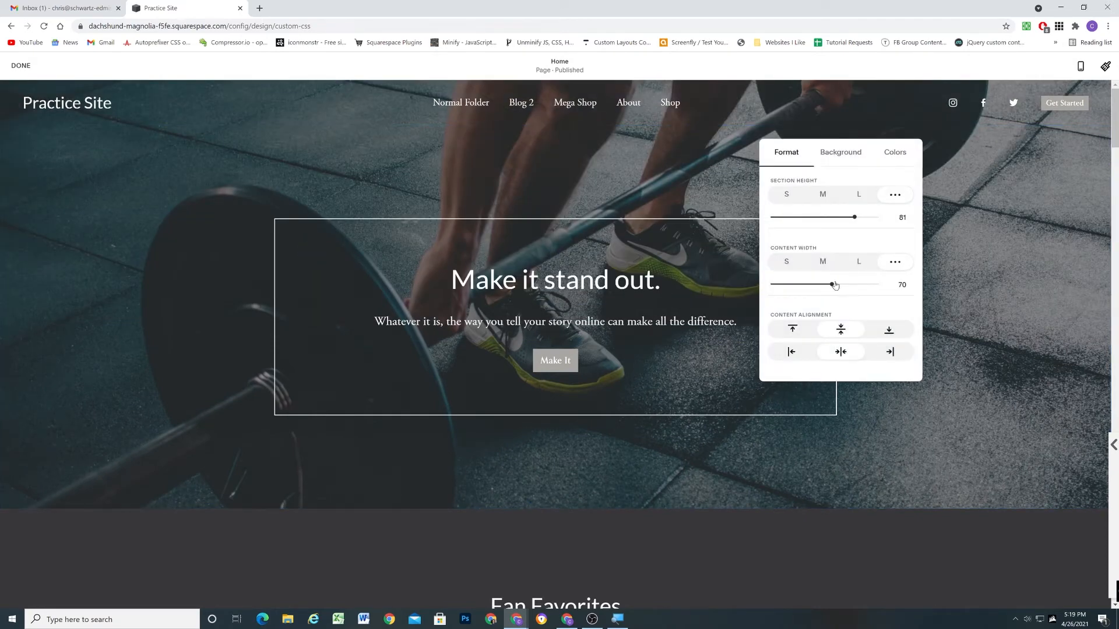
mouse_move(831, 285)
mouse_down()
mouse_move(802, 285)
mouse_move(853, 282)
mouse_move(788, 284)
mouse_up()
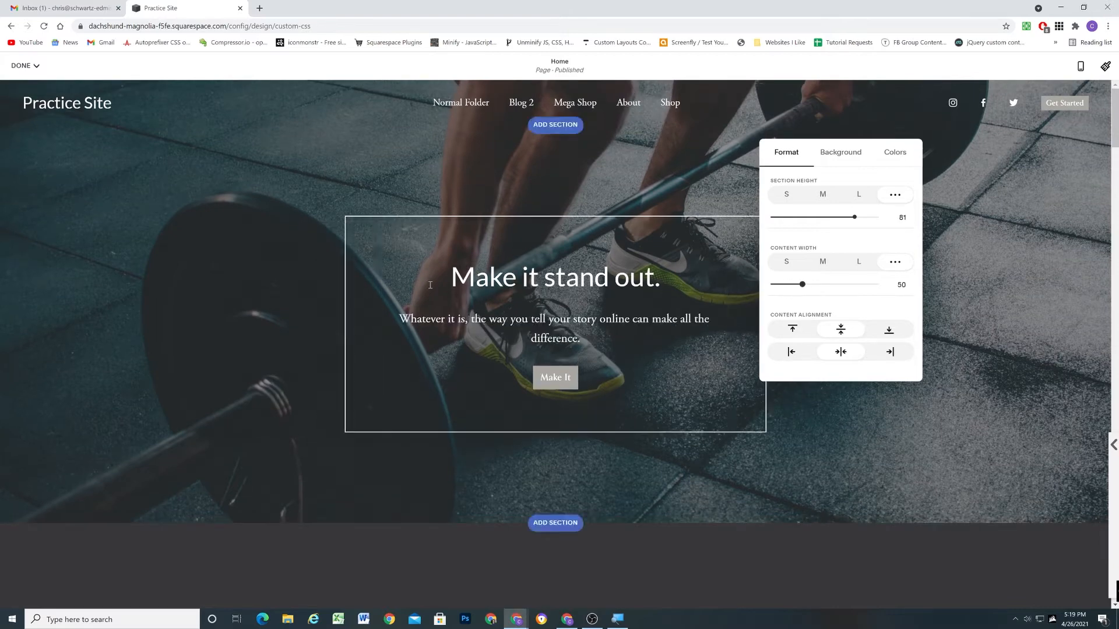
click(254, 278)
click(24, 65)
click(26, 84)
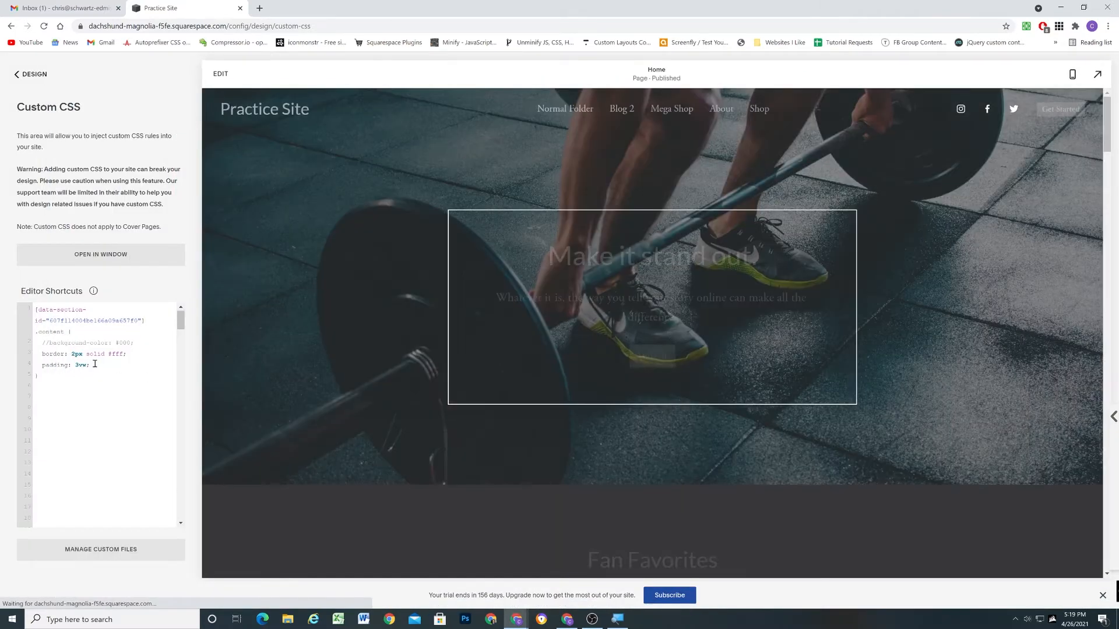
text(box-siz)
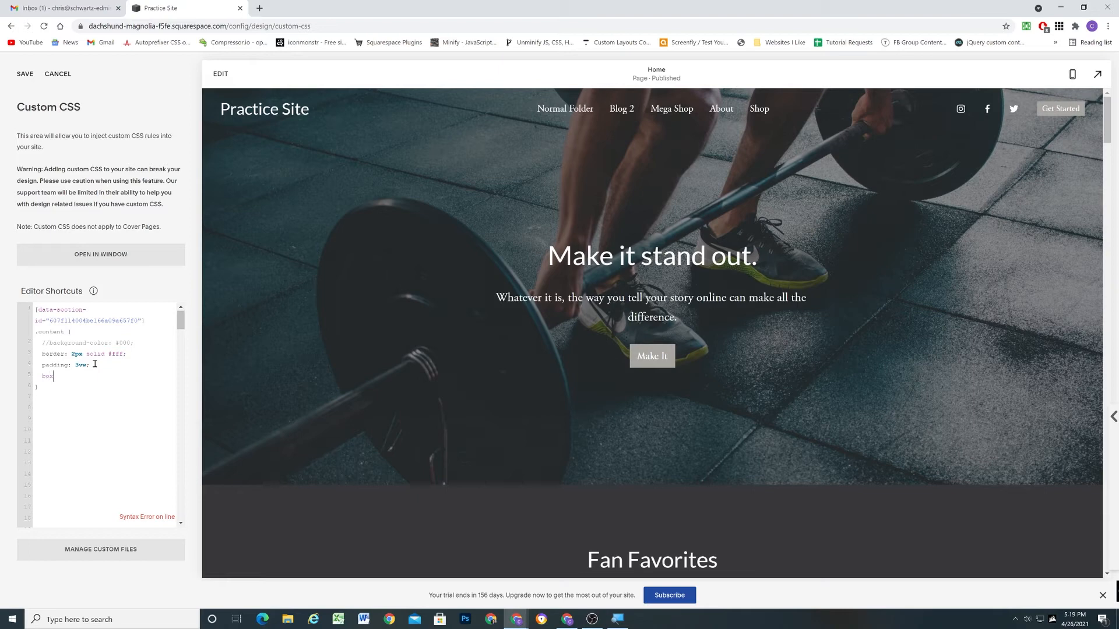
text(ing: border)
text(-bo)
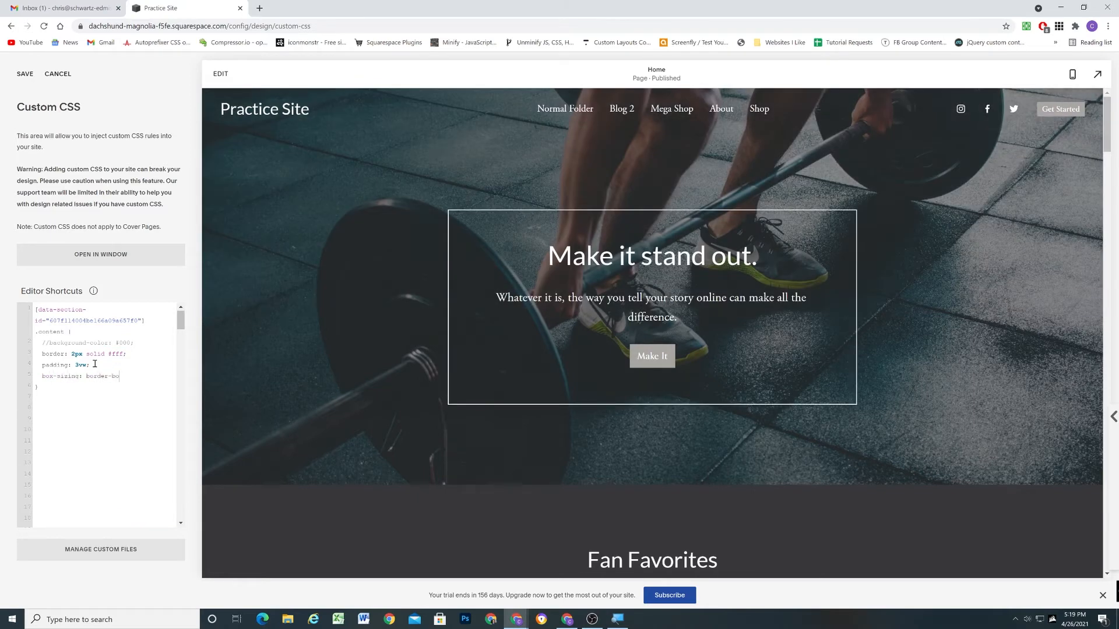
text(x;)
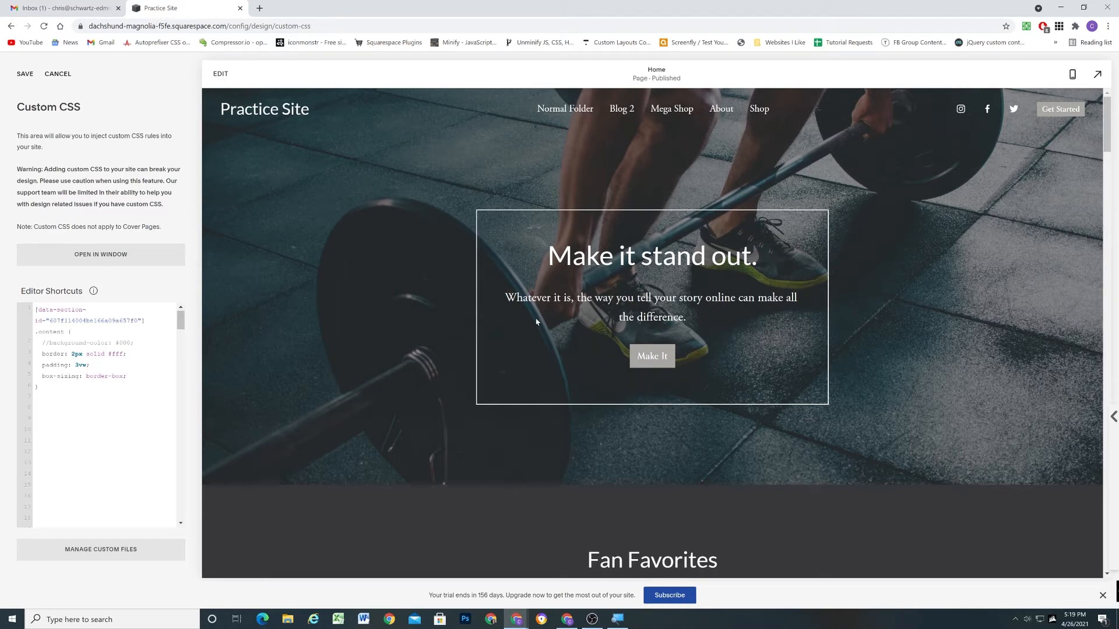
Add box-sizing: border-box to .content, briefly comment it out and restore it, then save with Ctrl+S
click(41, 376)
text(//)
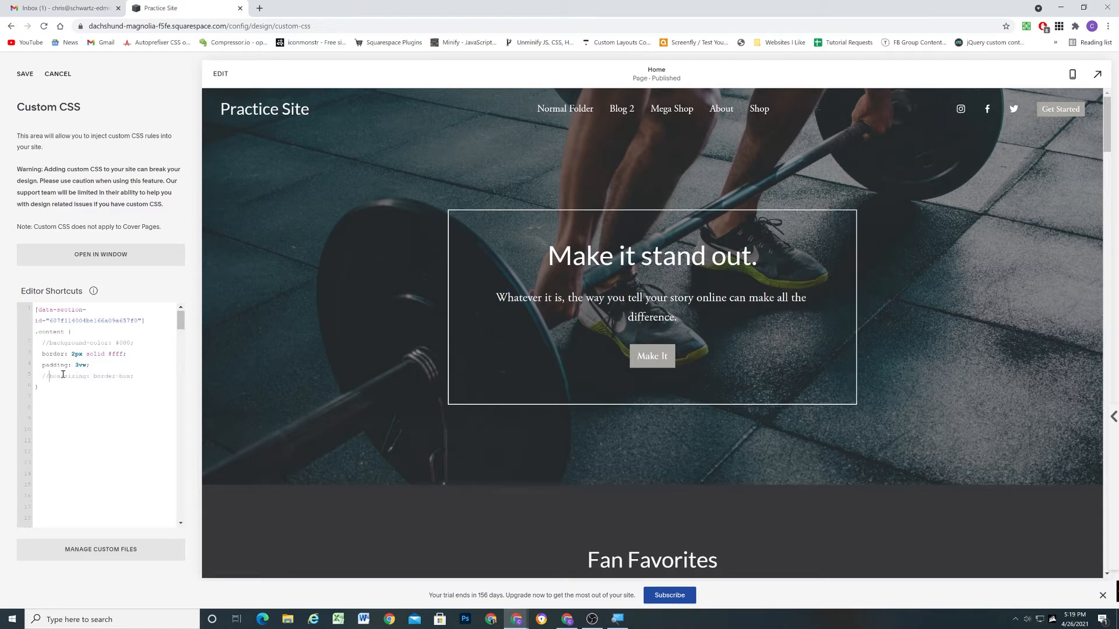
key(BackSpace)
key(BackSpace)
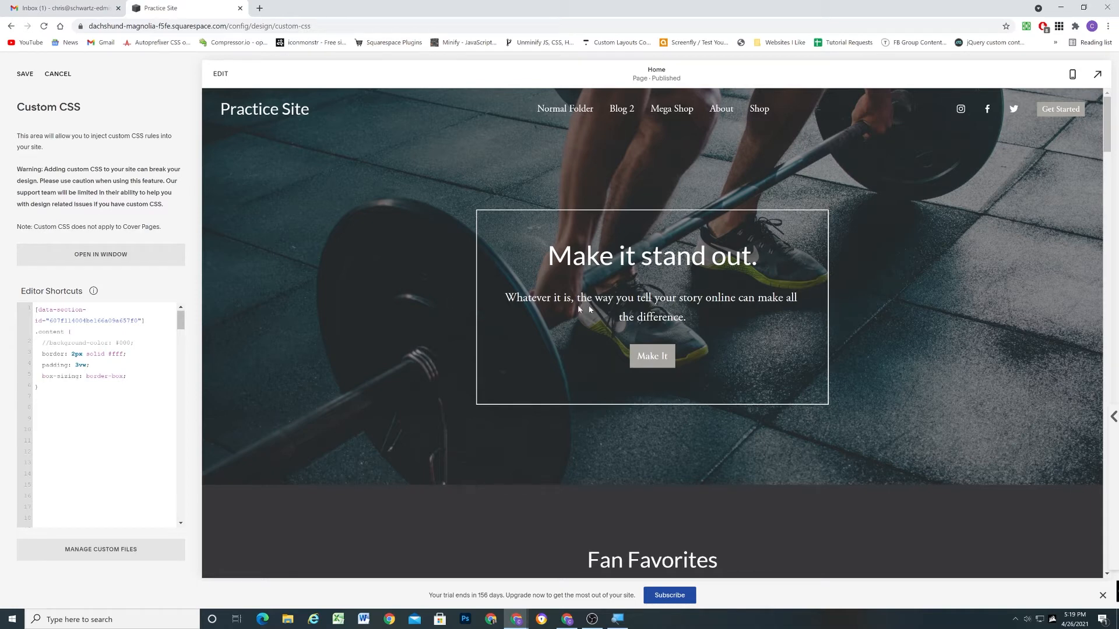
key(ctrl+s)
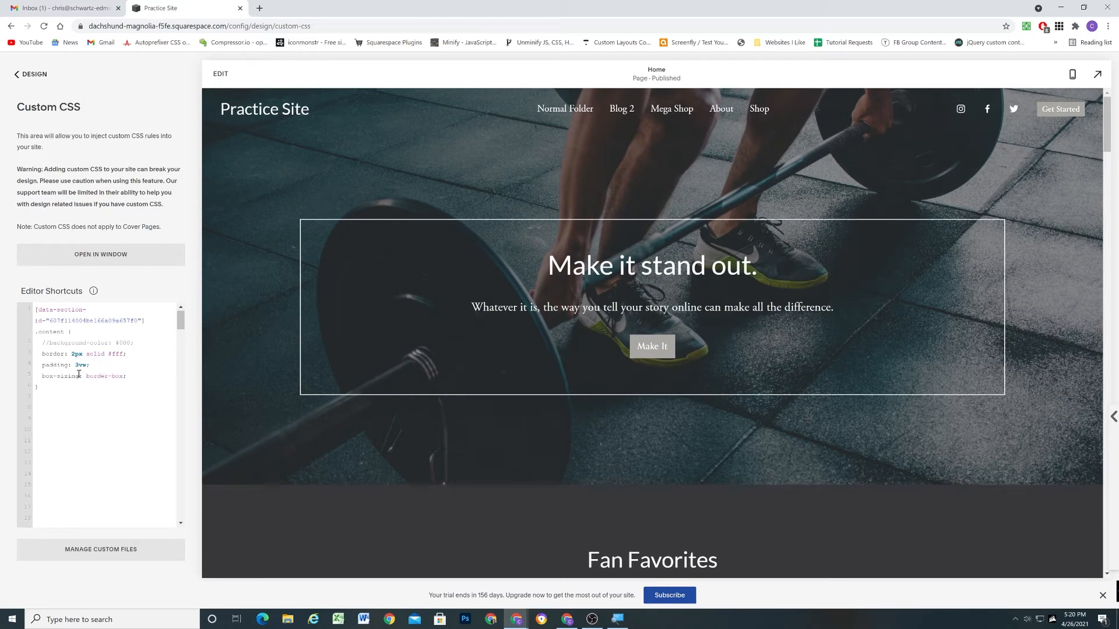
Uncomment the background-color line and replace #000 with rgba(0,0,0,.4)
click(60, 344)
key(BackSpace)
key(BackSpace)
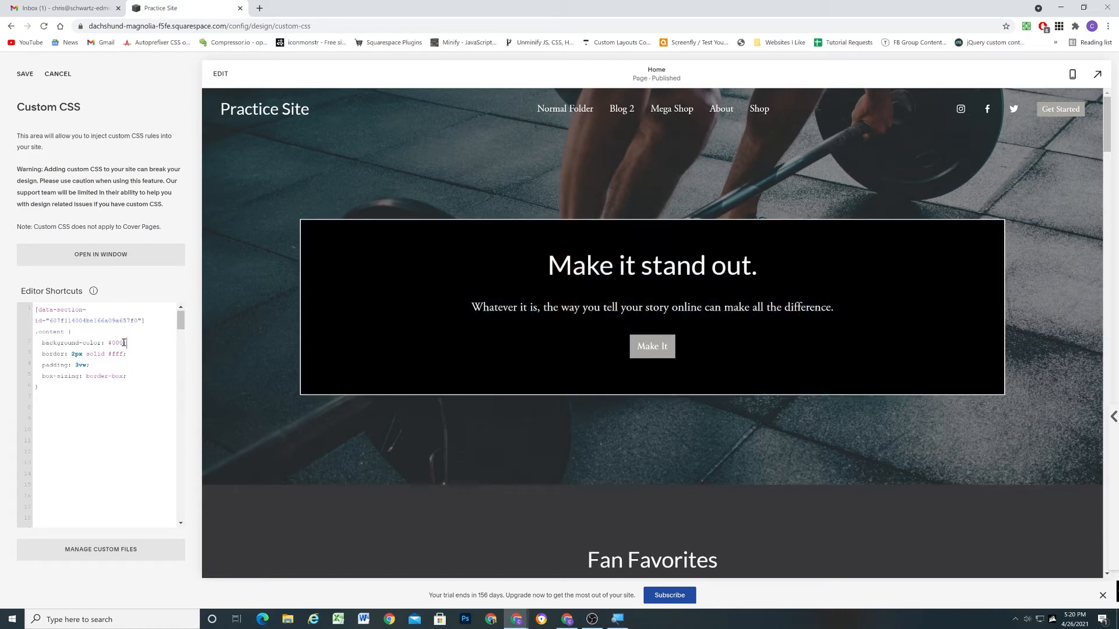
double_click(116, 343)
text(rgba()
text(,)
text(0,0)
text(, .)
text())
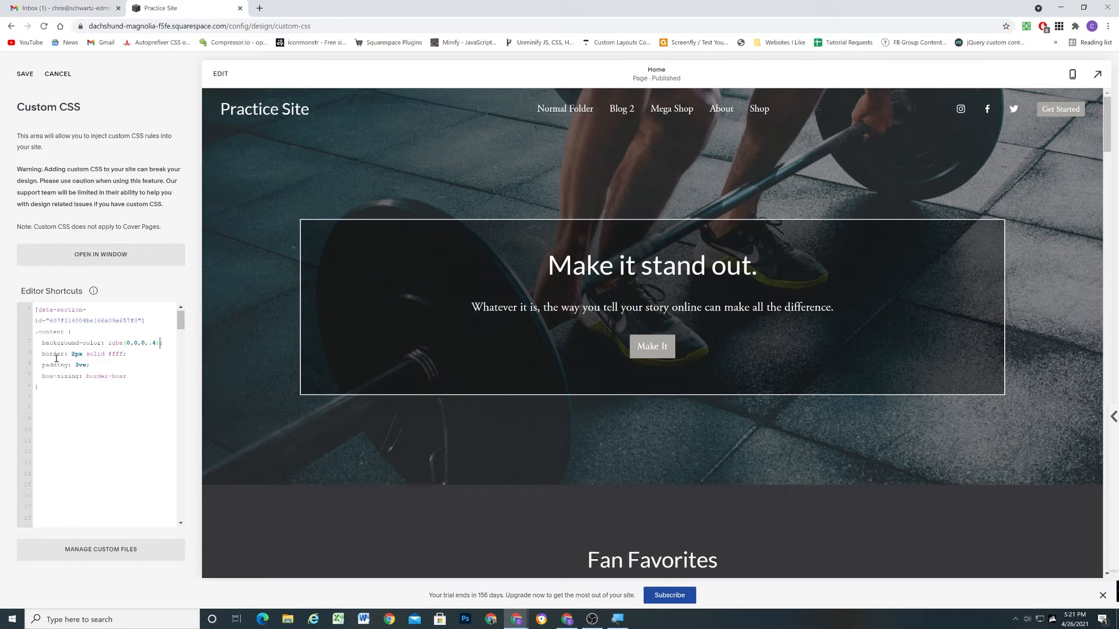
Add 'border-radius: 25px;' on a new line after the border rule
key(Return)
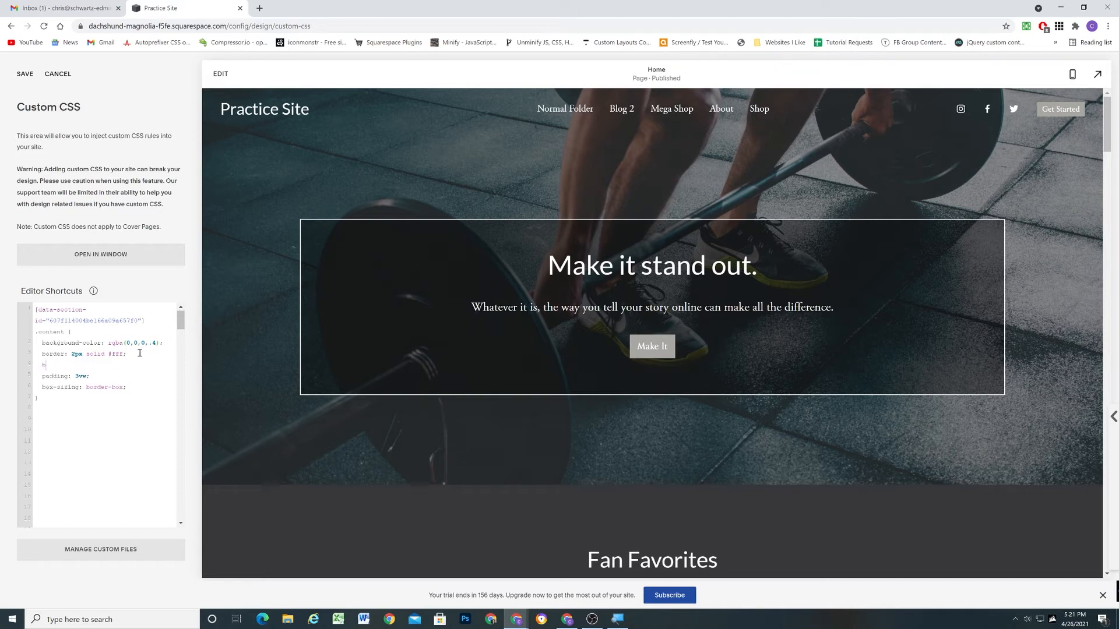
text(border-radius:)
text( 25px;)
Save the rounded-corner CSS and bring up the hero section's settings in the page editor
click(25, 74)
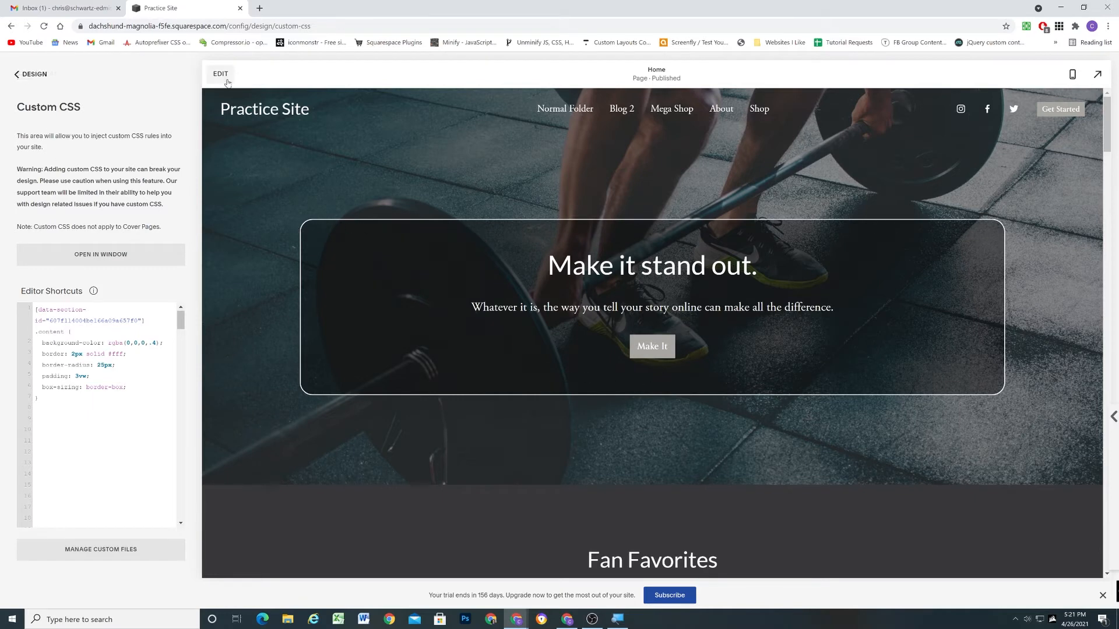
click(221, 74)
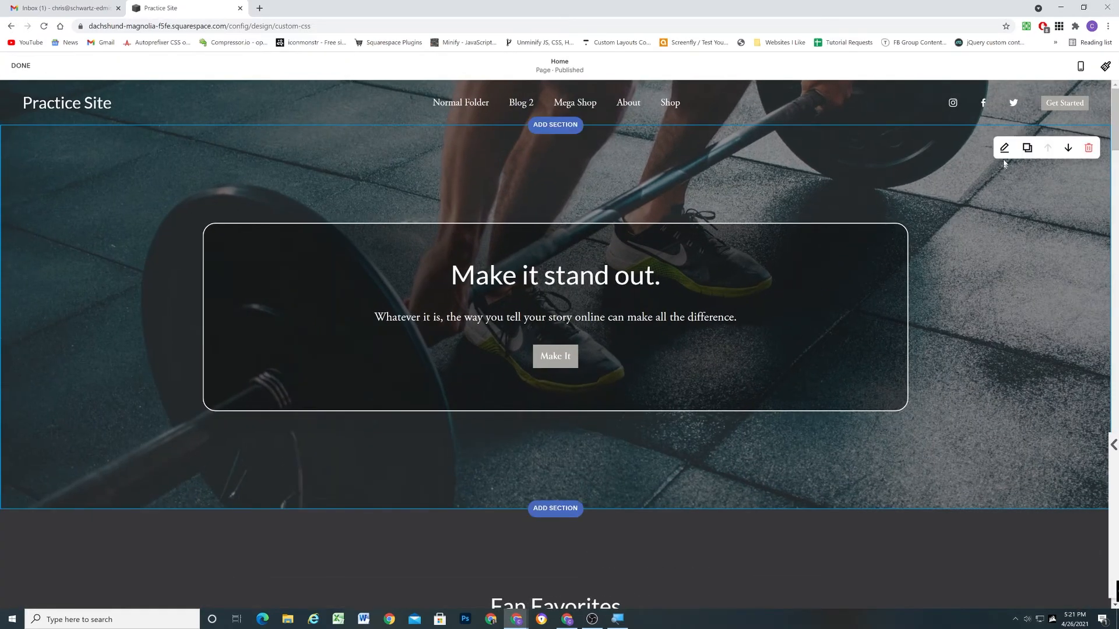
click(1005, 148)
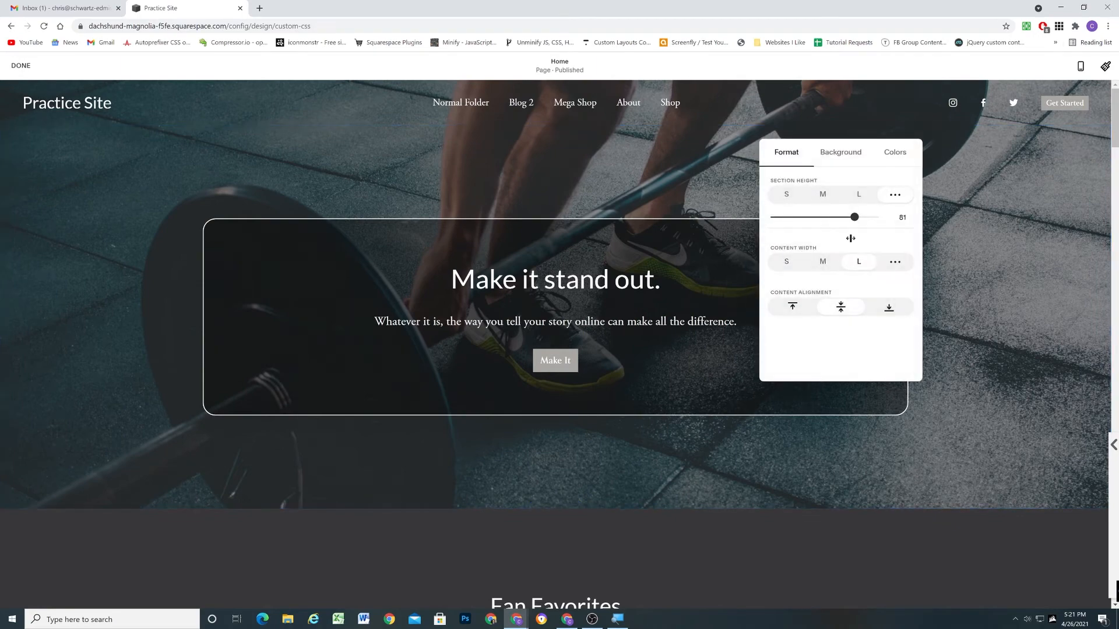
Set the hero content to a custom width of 70 and save the page edit
click(895, 262)
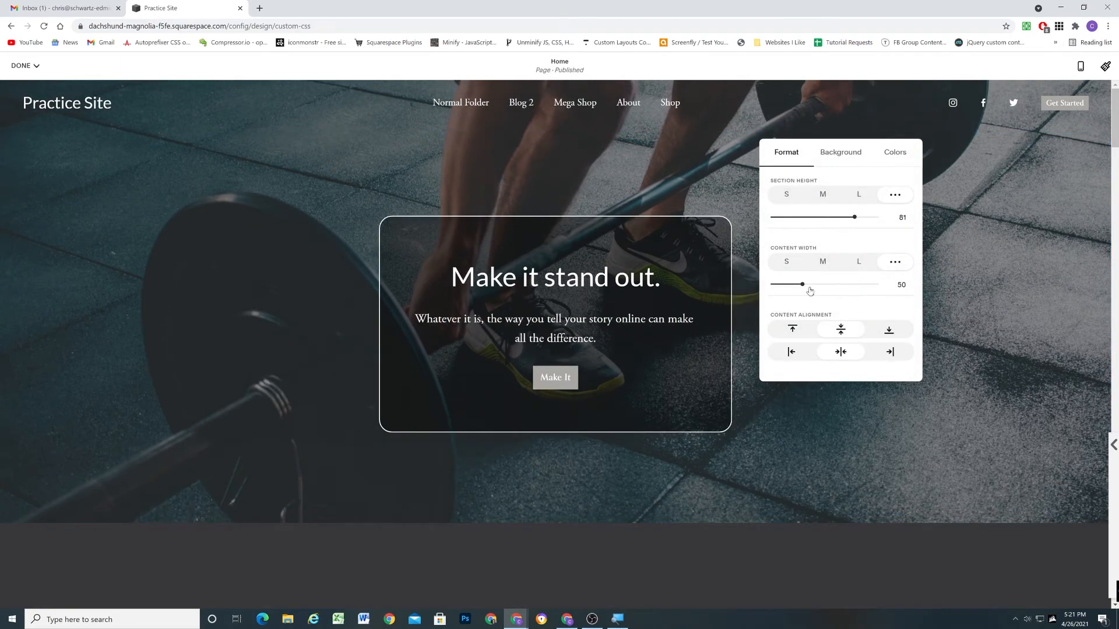
drag(803, 285, 832, 285)
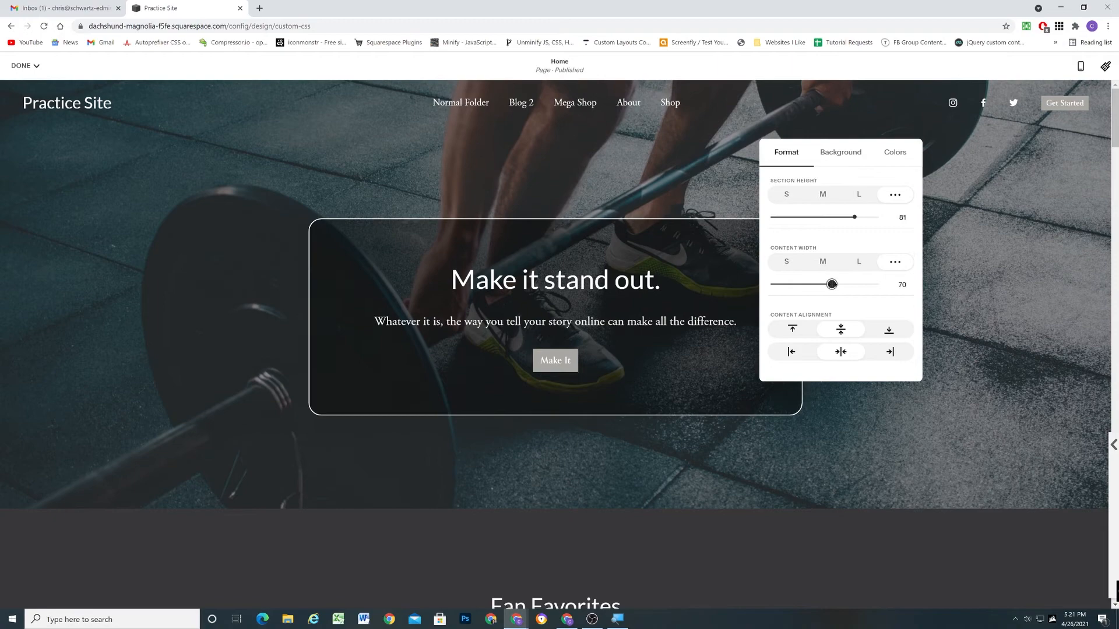
click(219, 131)
click(21, 66)
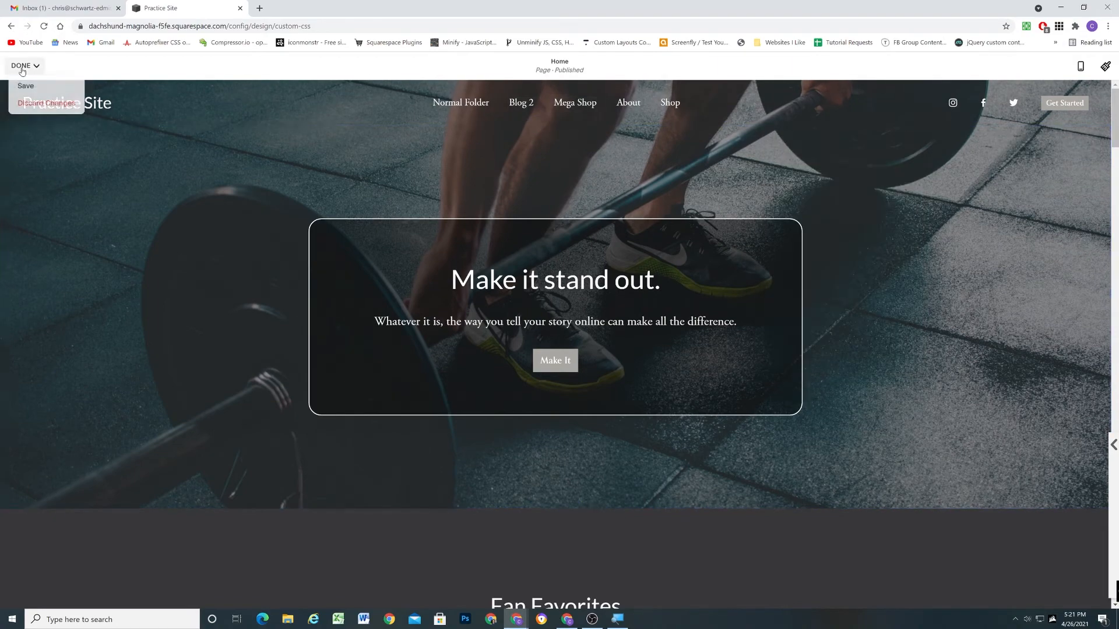
click(25, 86)
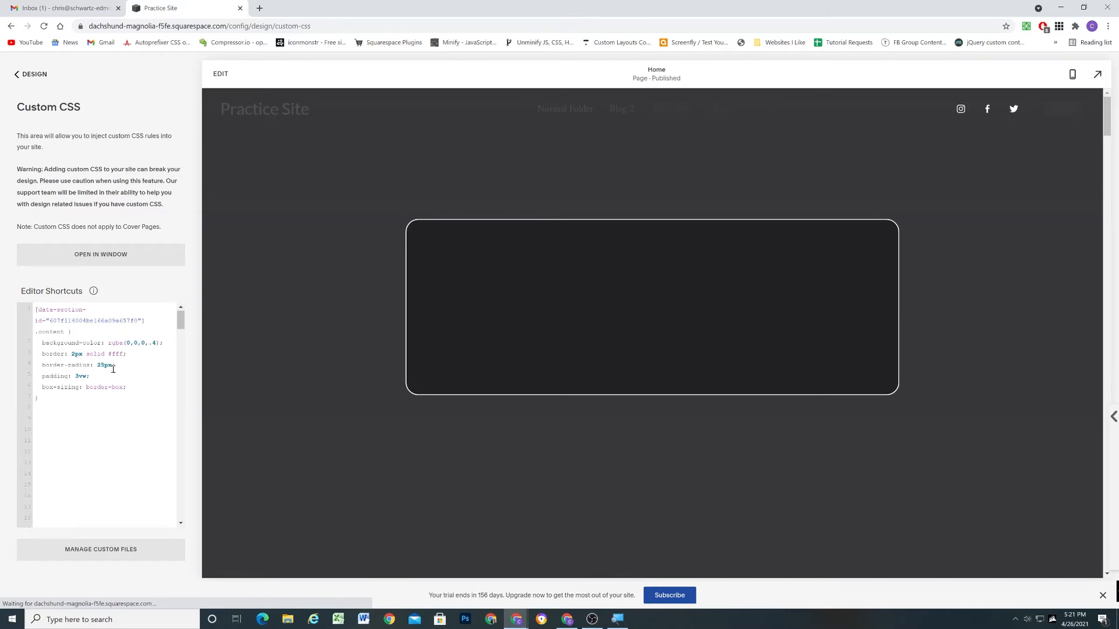
Add a 'box-shadow: 10px 10px 30px' line beneath the corner radius
key(Return)
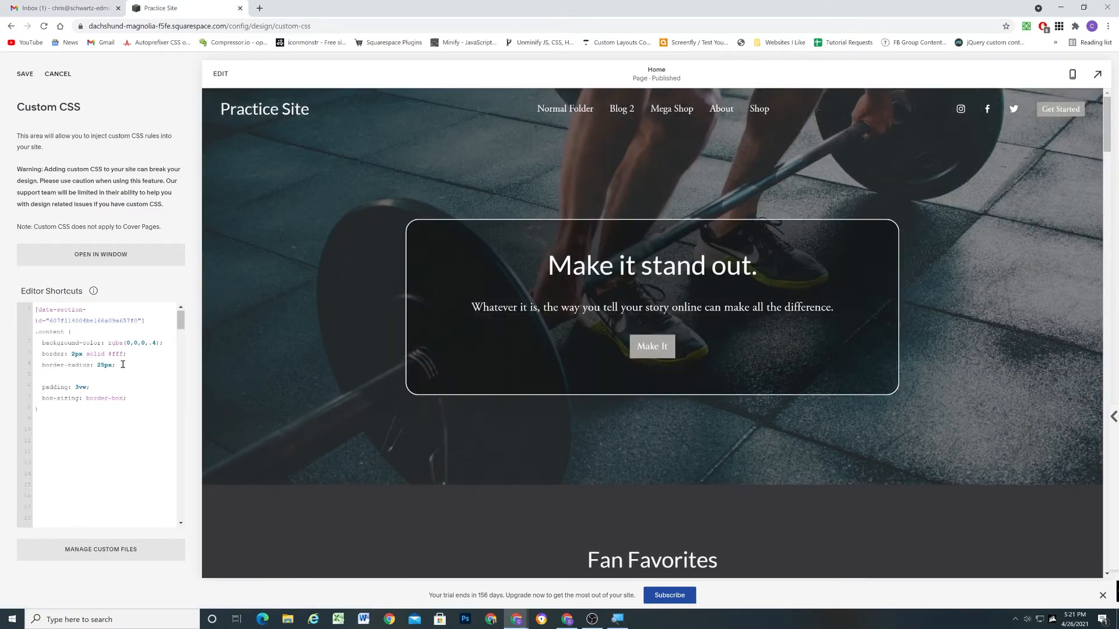
text(box-shadow: 1)
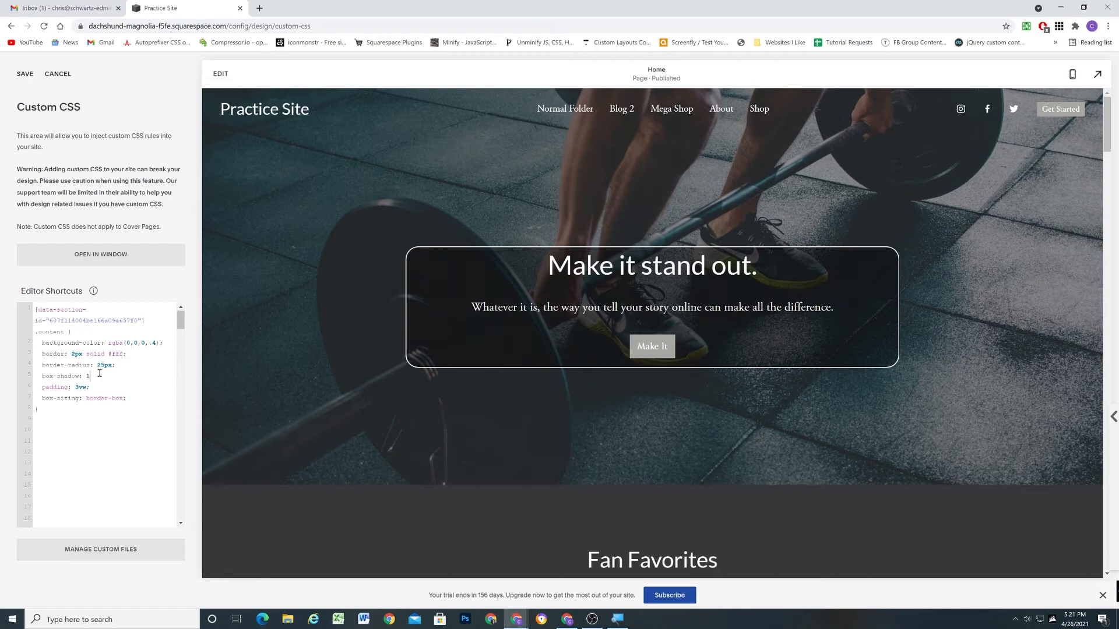
text(0px 10px 30)
text(px)
text( #)
key(BackSpace)
Copy rgba(0,0,0,.4) from background-color onto the end of the box-shadow value
drag(109, 343, 161, 342)
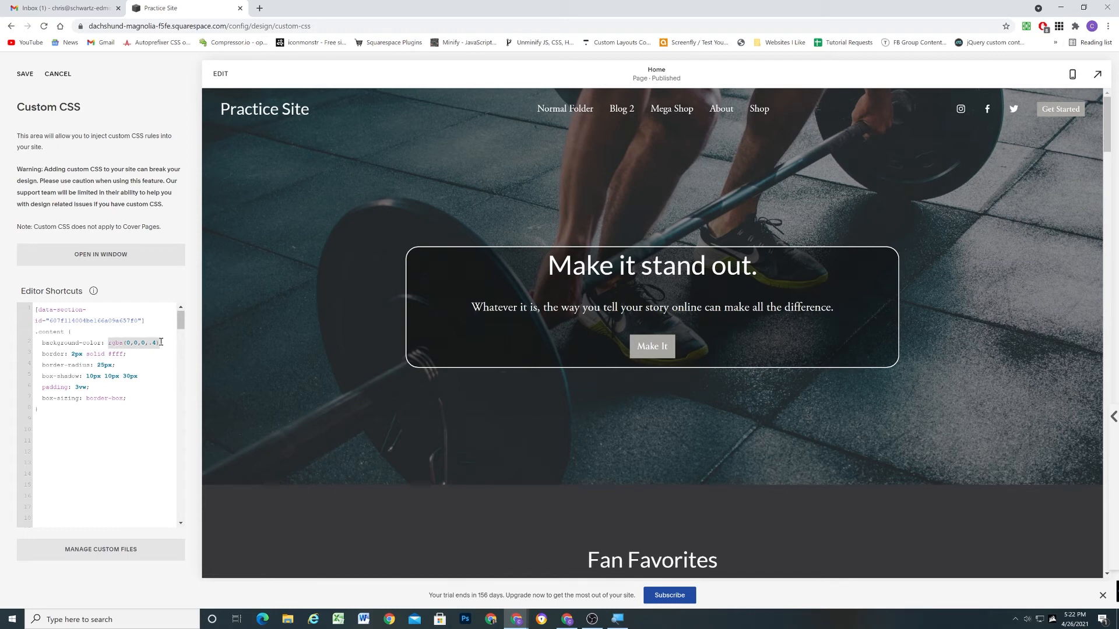
key(ctrl+c)
click(154, 376)
key(ctrl+v)
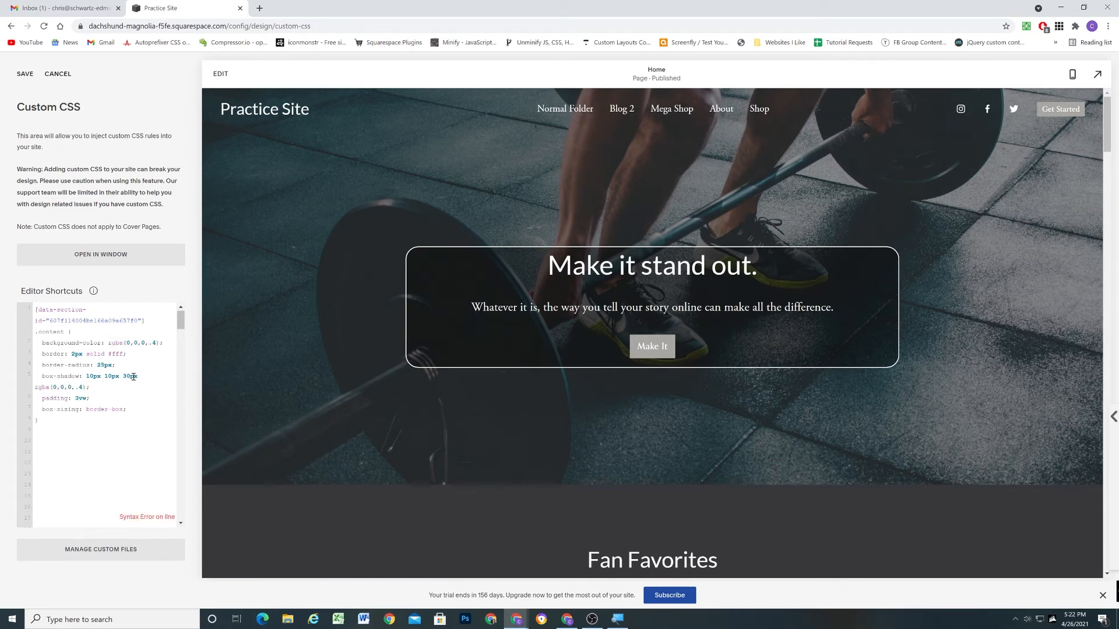
text(;)
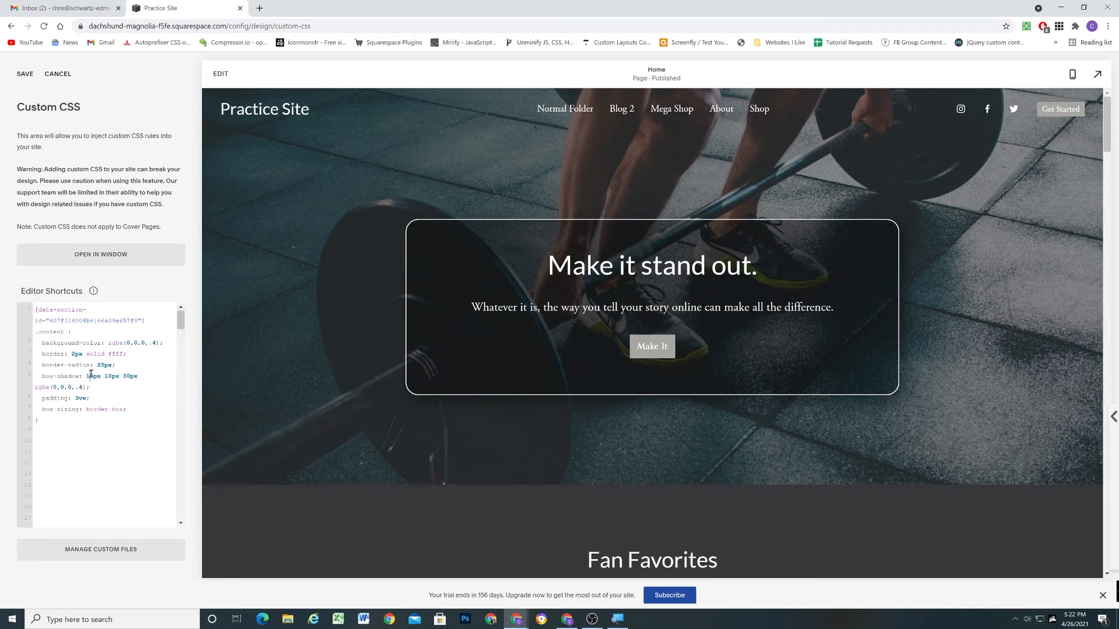
Change the box-shadow offset to 0px 10px 30px and save the custom CSS
key(BackSpace)
triple_click(97, 385)
click(114, 385)
click(25, 73)
scroll(610, 291, down, 1)
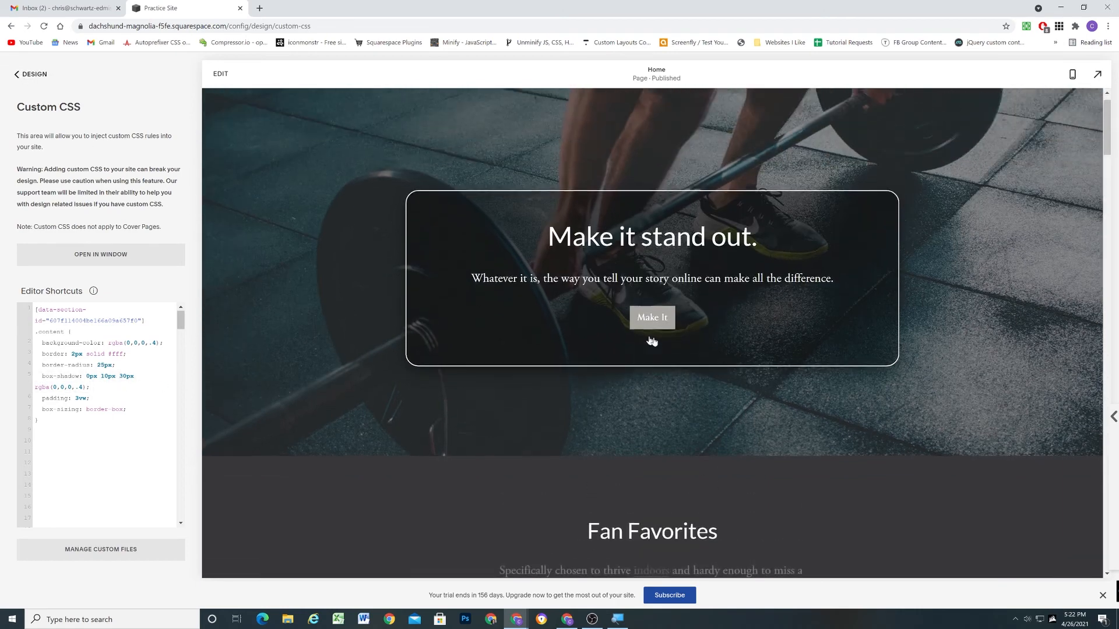
scroll(611, 290, up, 1)
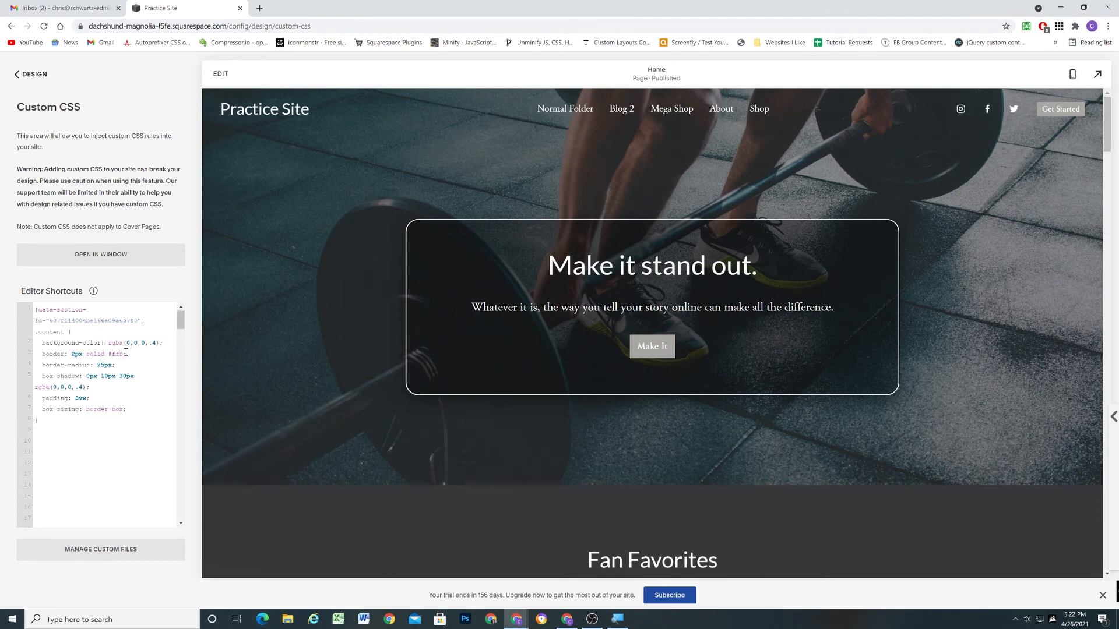
Change the border rule to 2px solid #000, save the CSS and enter page editing
drag(127, 354, 110, 354)
text(#00)
text(0)
scroll(358, 274, down, 3)
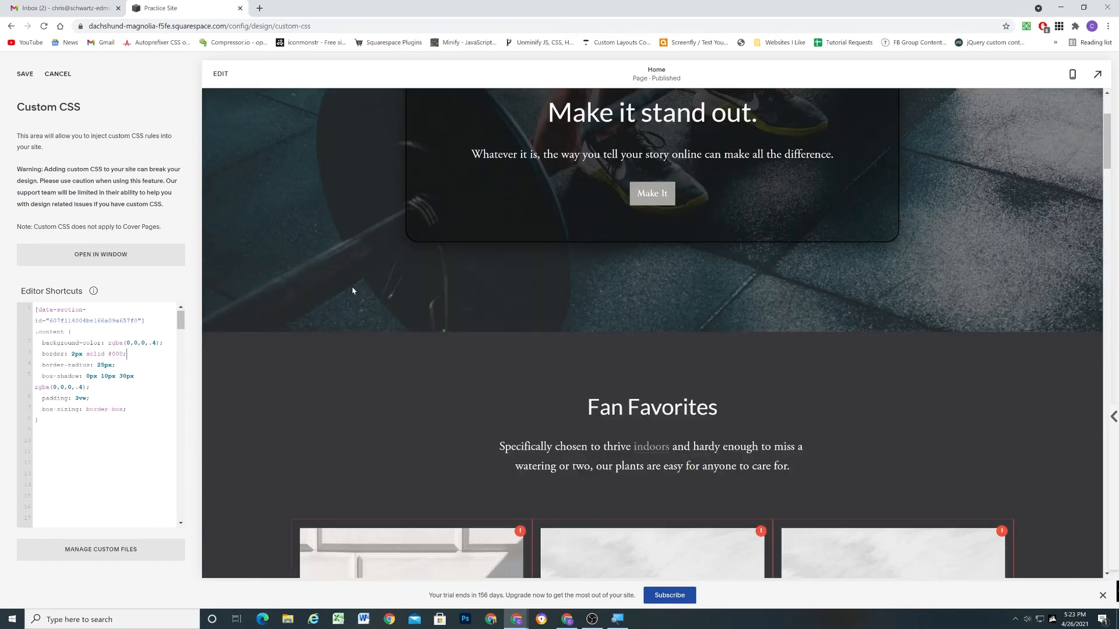
scroll(358, 293, up, 3)
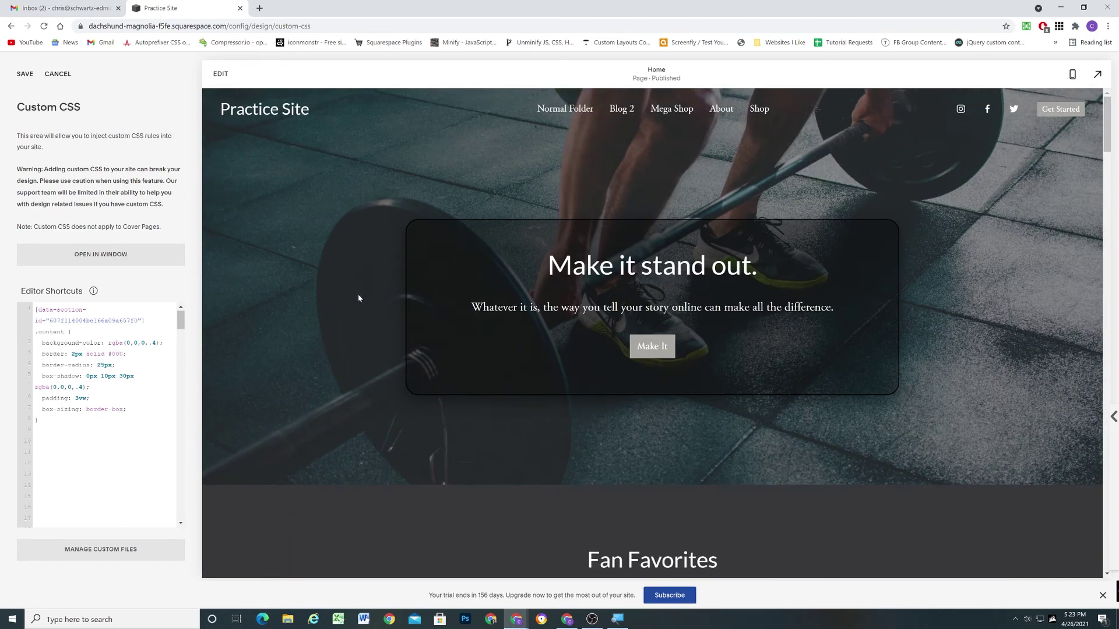
click(25, 73)
click(220, 74)
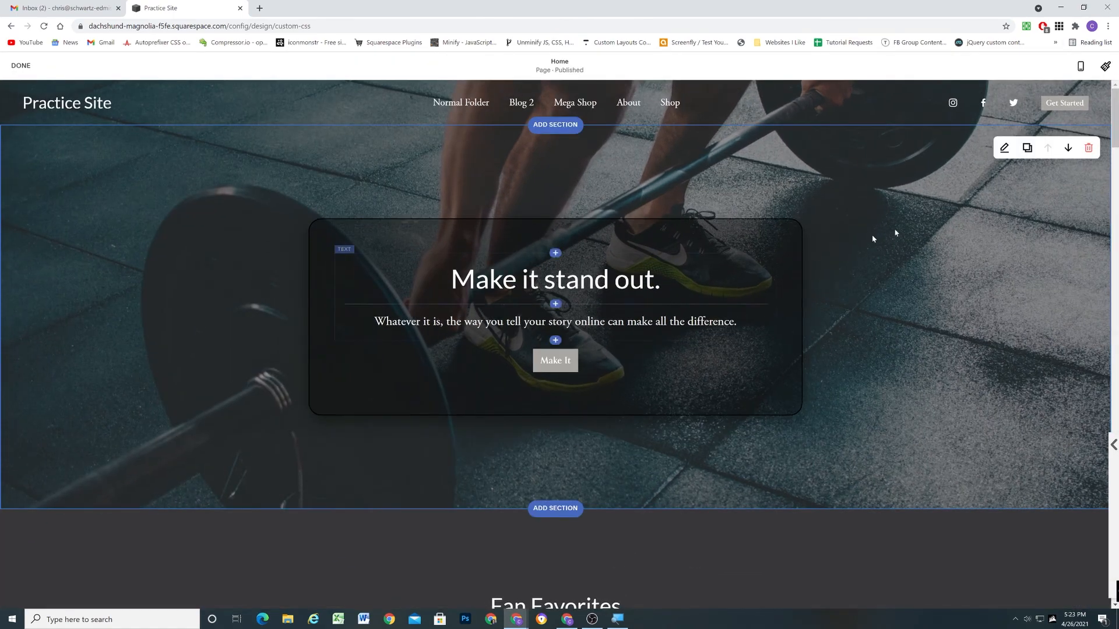
Narrow the hero section's content width from 70 to 60
click(1004, 148)
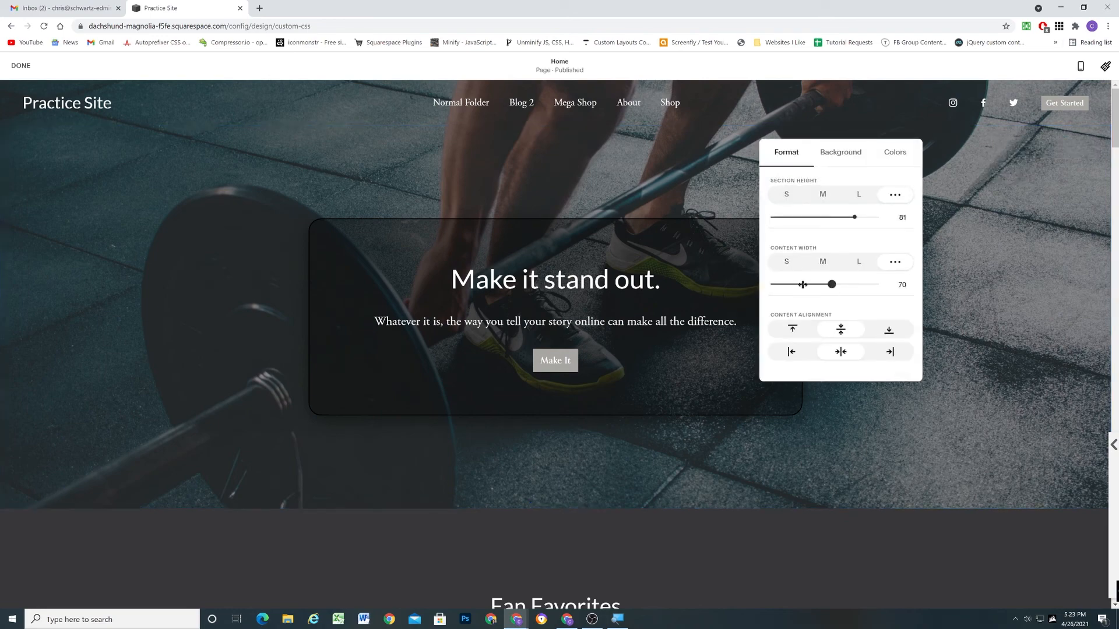
drag(802, 284, 816, 285)
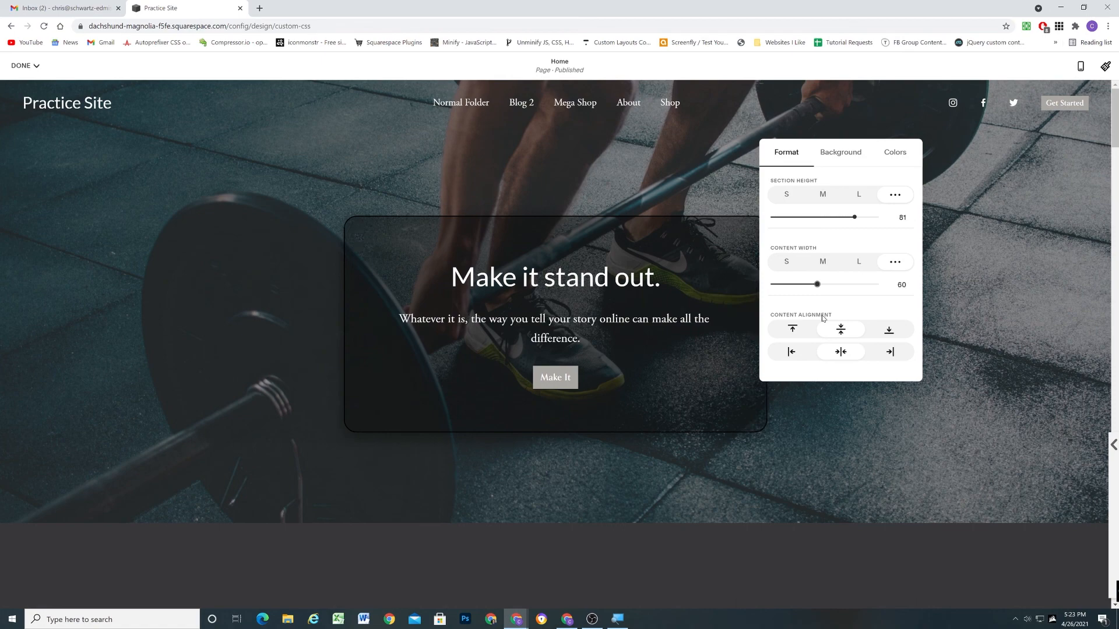
Try top, left and right alignments, return the box to centre and bring up the save options
click(792, 330)
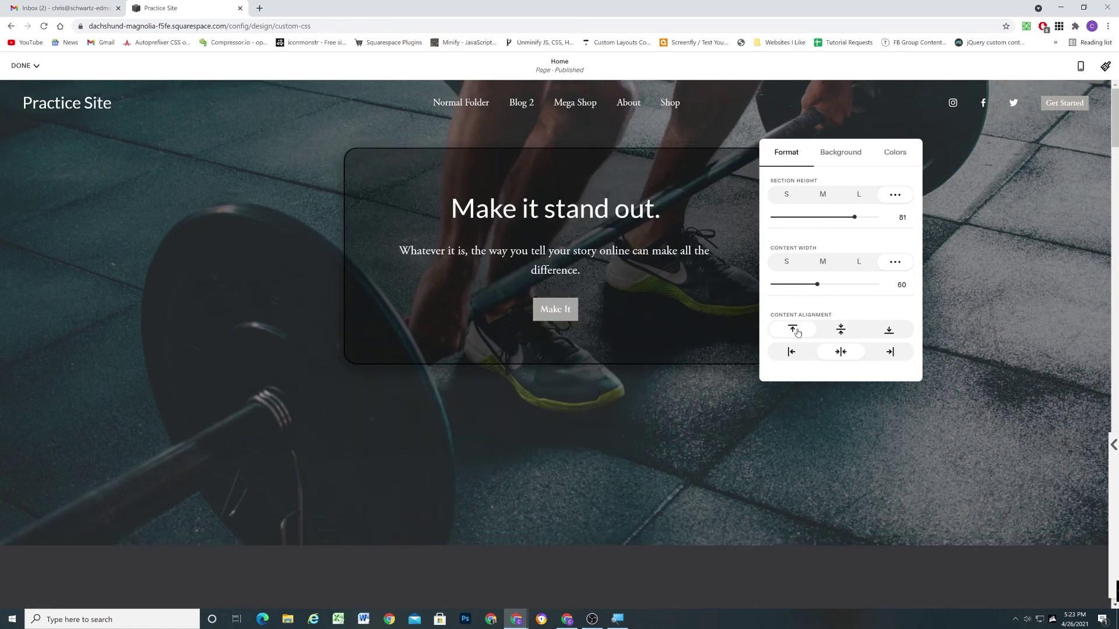
click(845, 331)
click(792, 351)
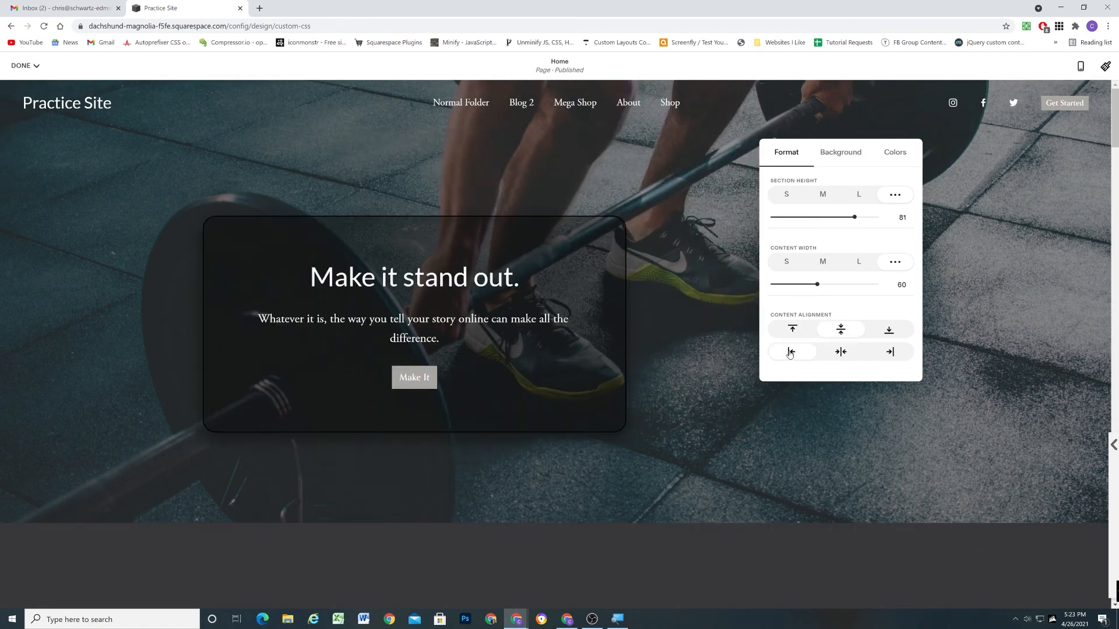
click(892, 352)
click(842, 352)
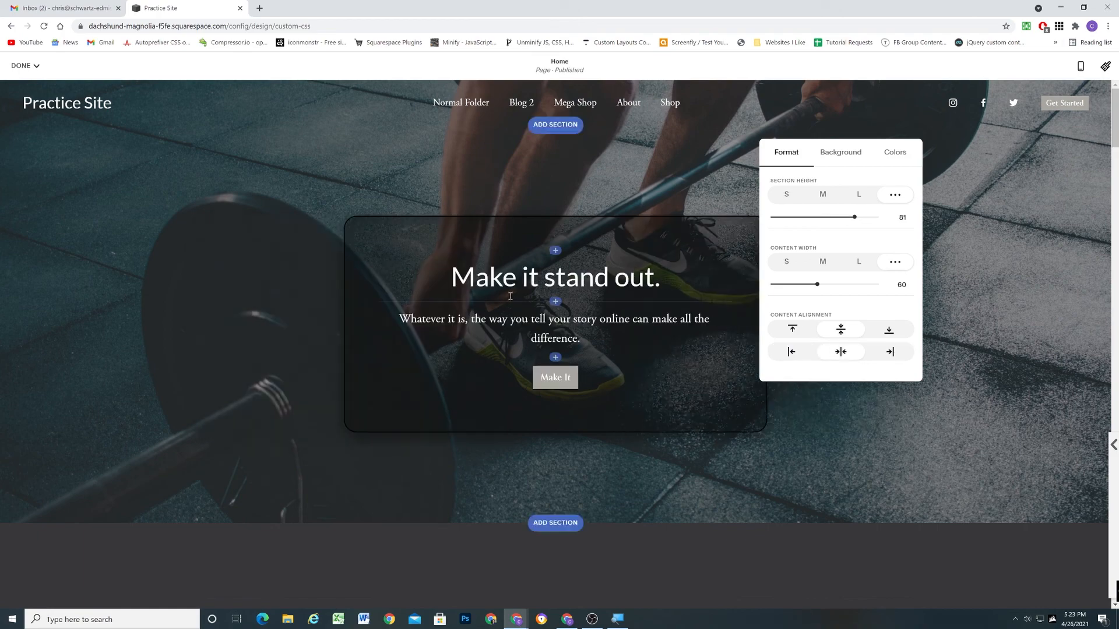
click(266, 255)
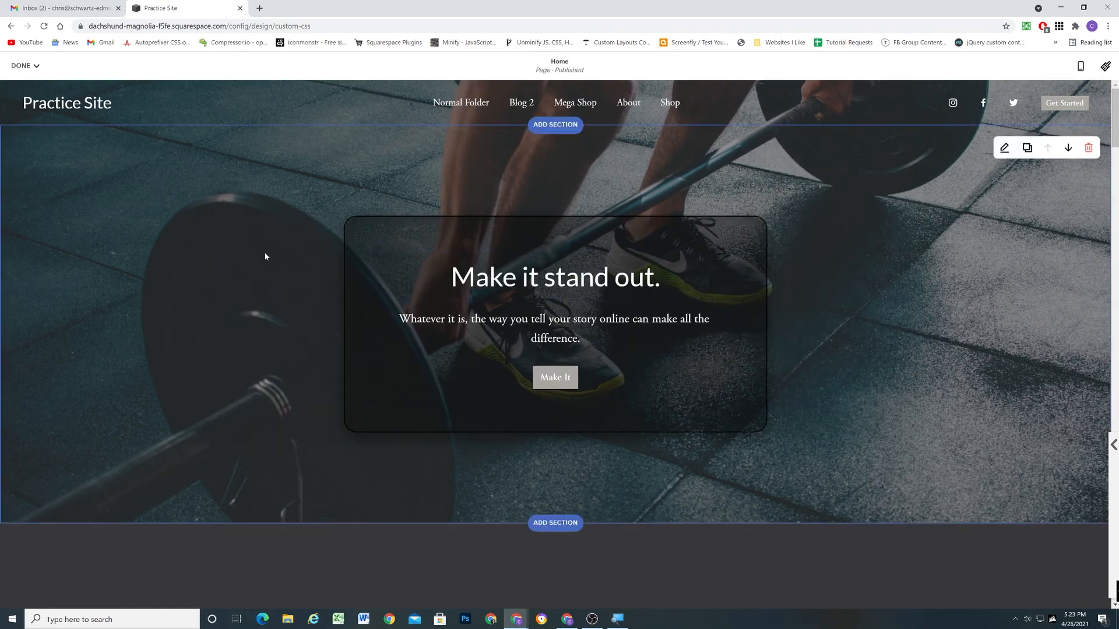
mouse_move(392, 252)
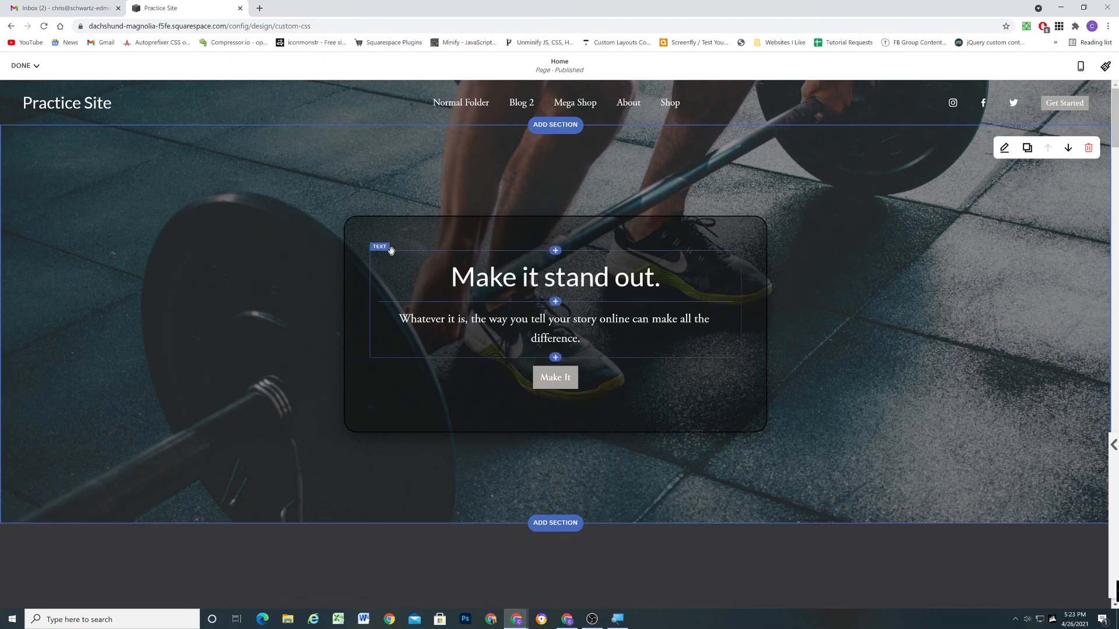
click(25, 66)
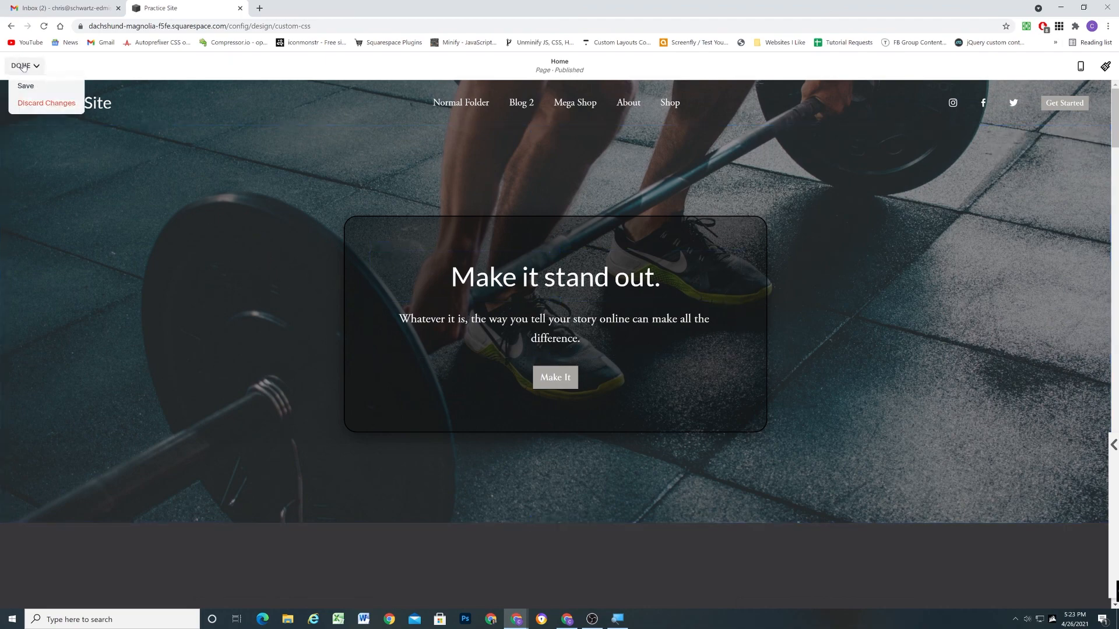